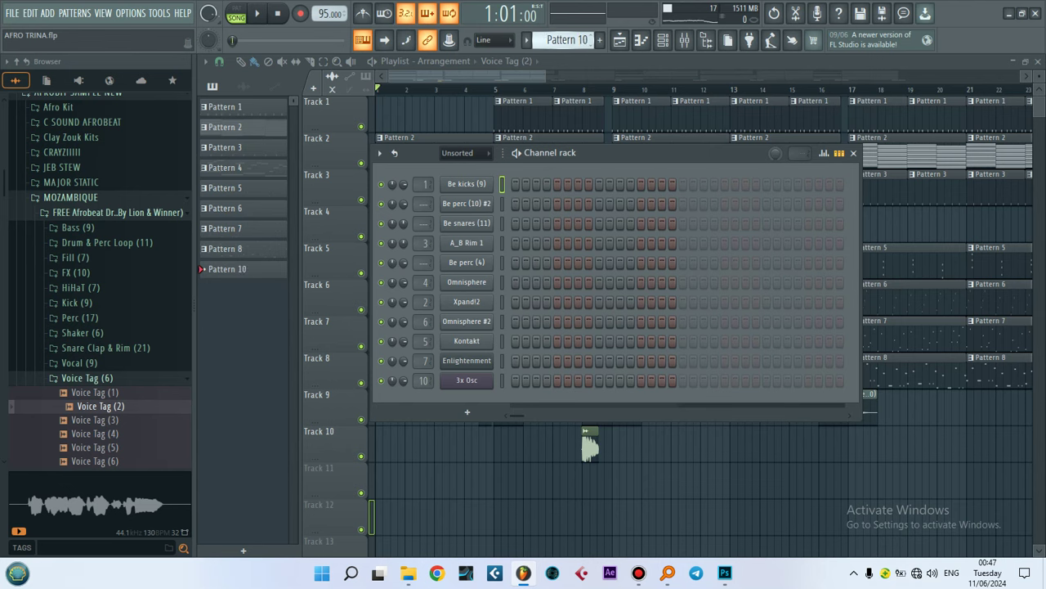
key(ctrl+z)
key(ctrl+z)
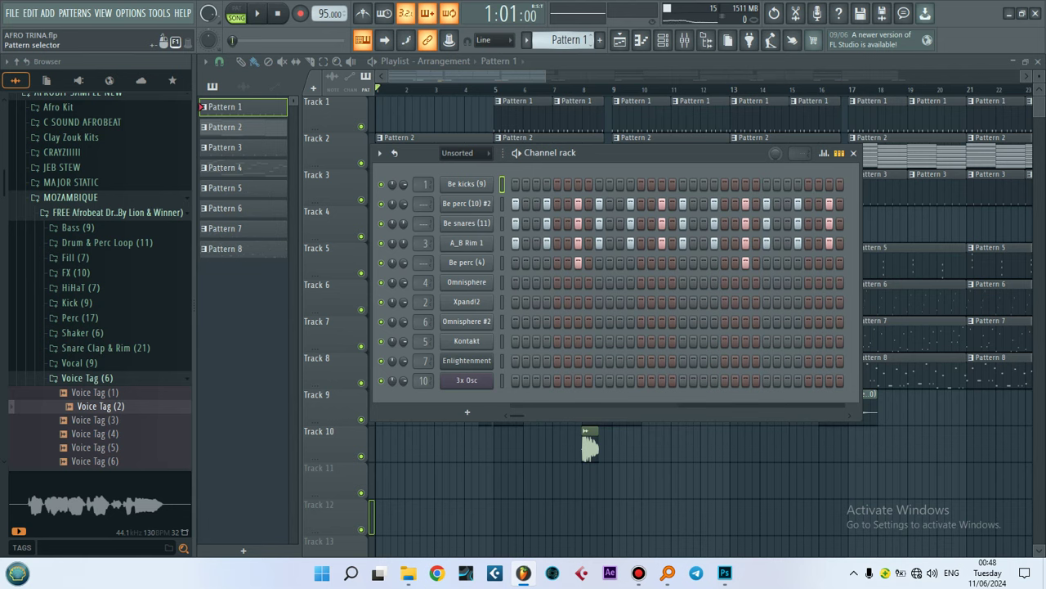
Look through the project's patterns in the channel rack, from Pattern 1 to Pattern 8
scroll(568, 39, up, 4)
scroll(569, 39, up, 4)
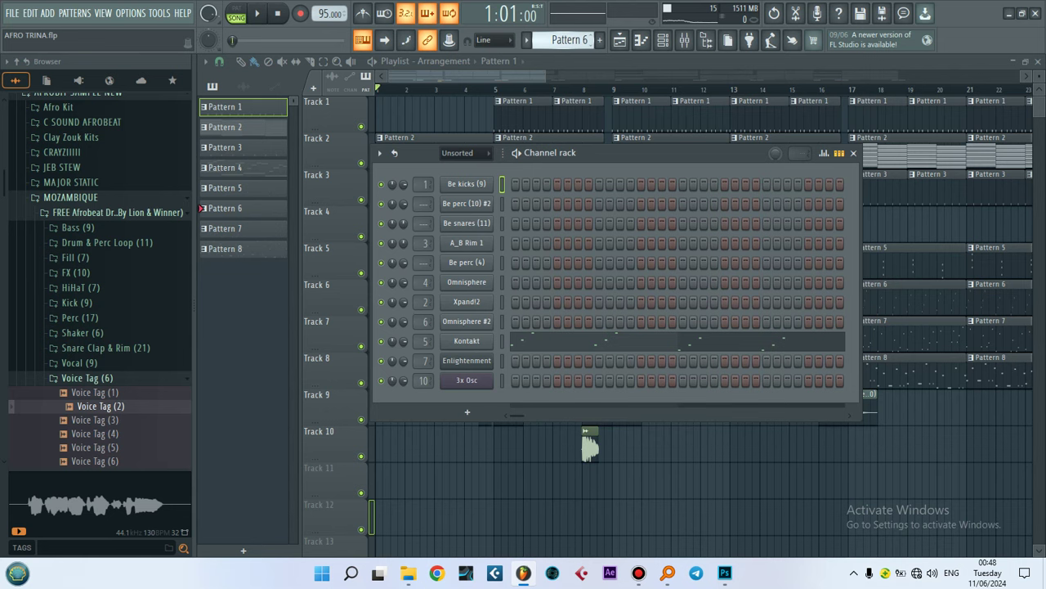
scroll(568, 39, down, 1)
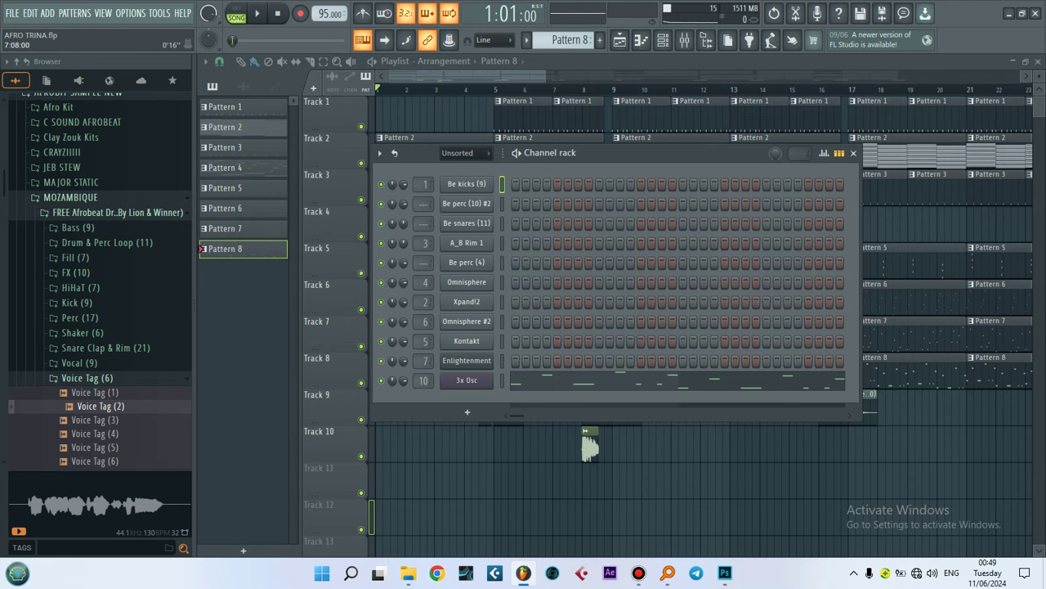
Hide the channel rack to examine the clips in the playlist arrangement more closely, and bring the rack back
key(F6)
scroll(566, 504, up, 2)
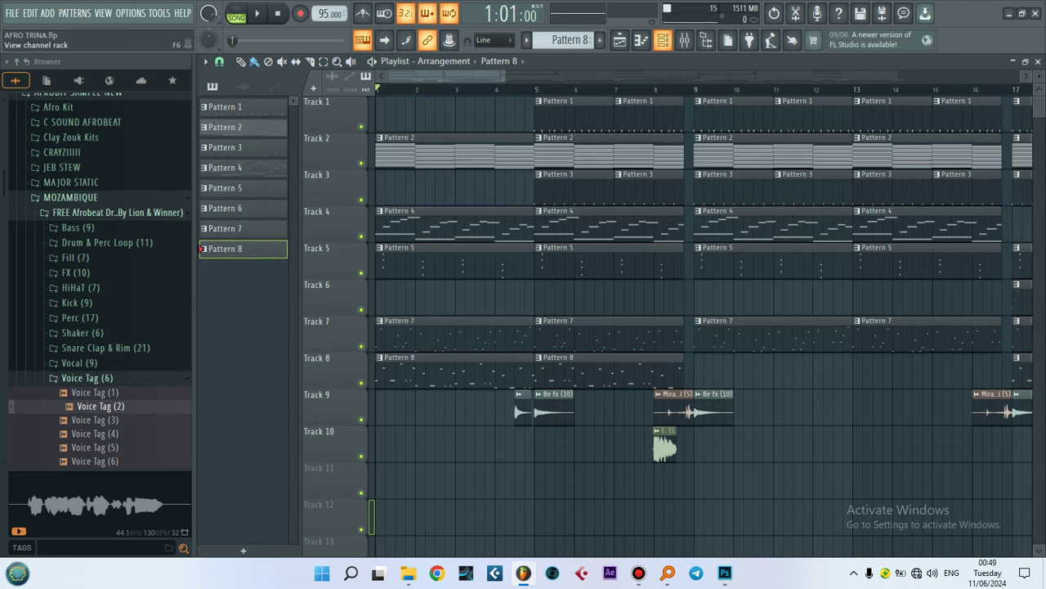
click(663, 40)
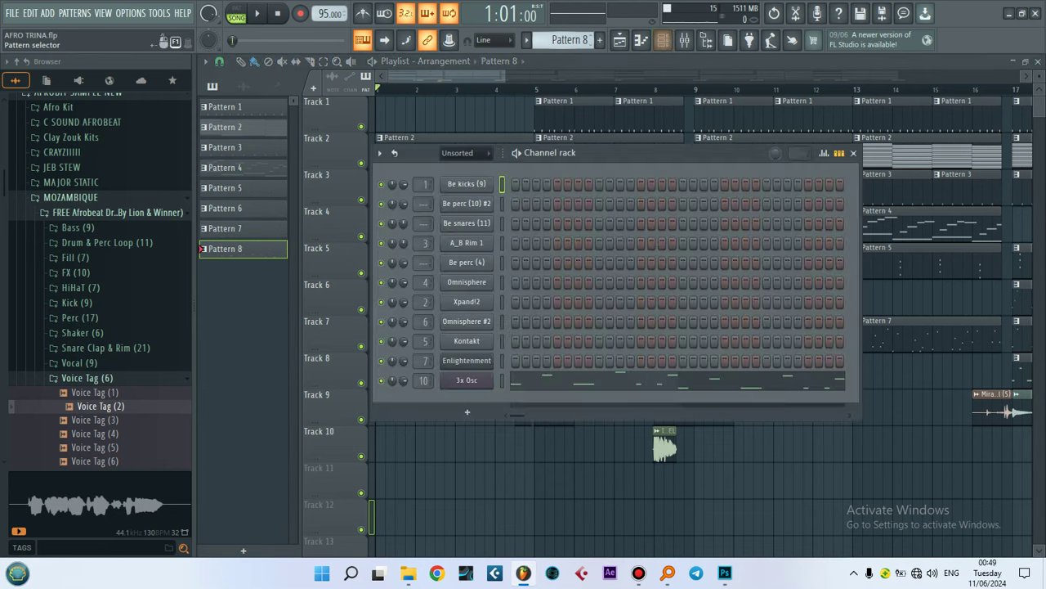
Switch to pattern playback and audition Pattern 1's Be perc (10) #2 channel with Be snares (11) and A_B Rim 1 muted
scroll(565, 40, down, 2)
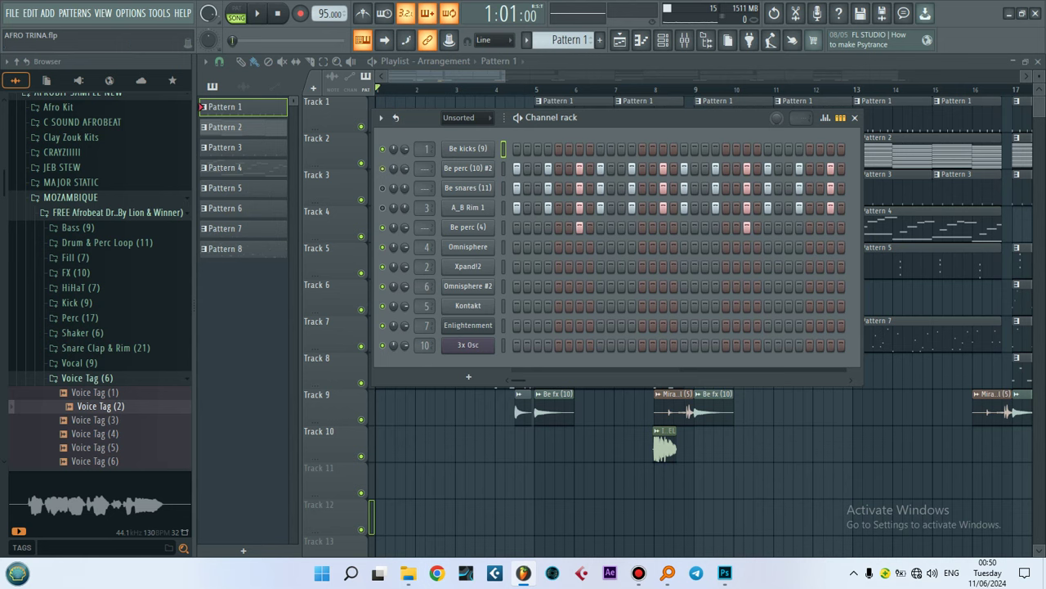
key(space)
key(space)
key(l)
key(space)
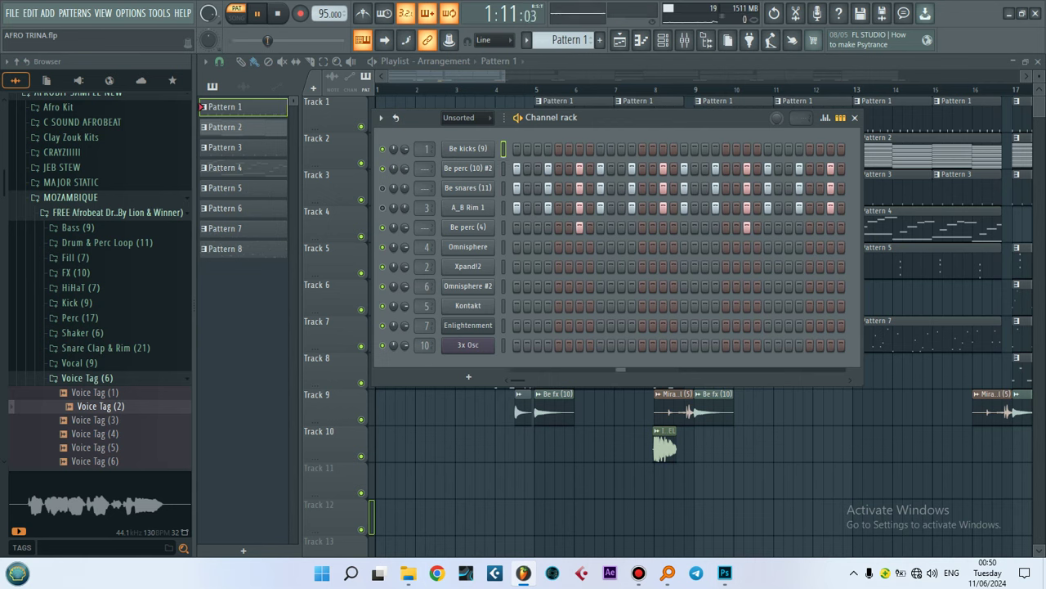
key(space)
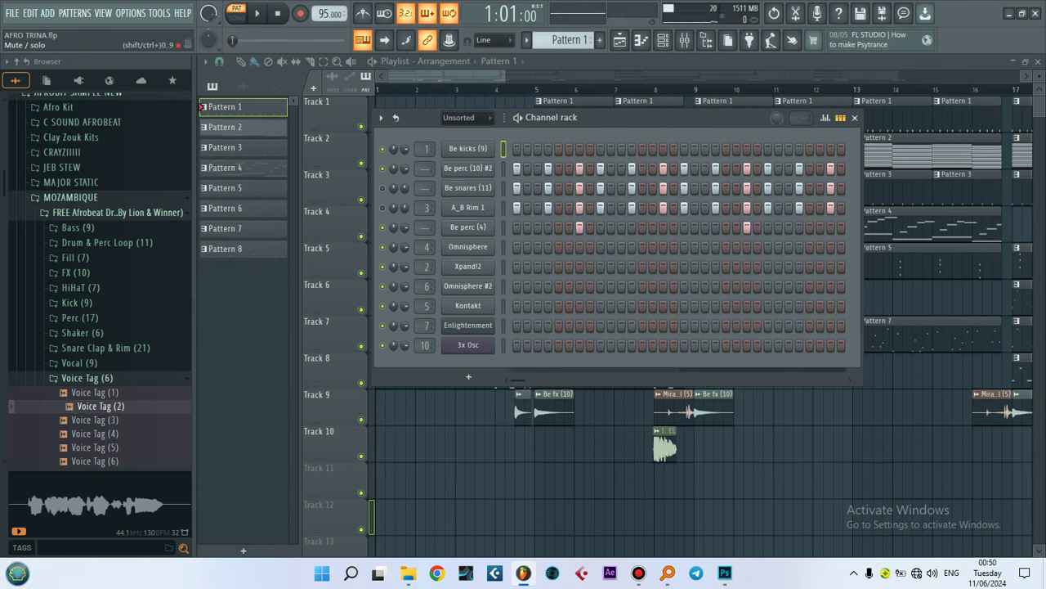
Audition Pattern 1's Be snares (11) and A_B Rim 1 separately, and play all its drum channels together
key(space)
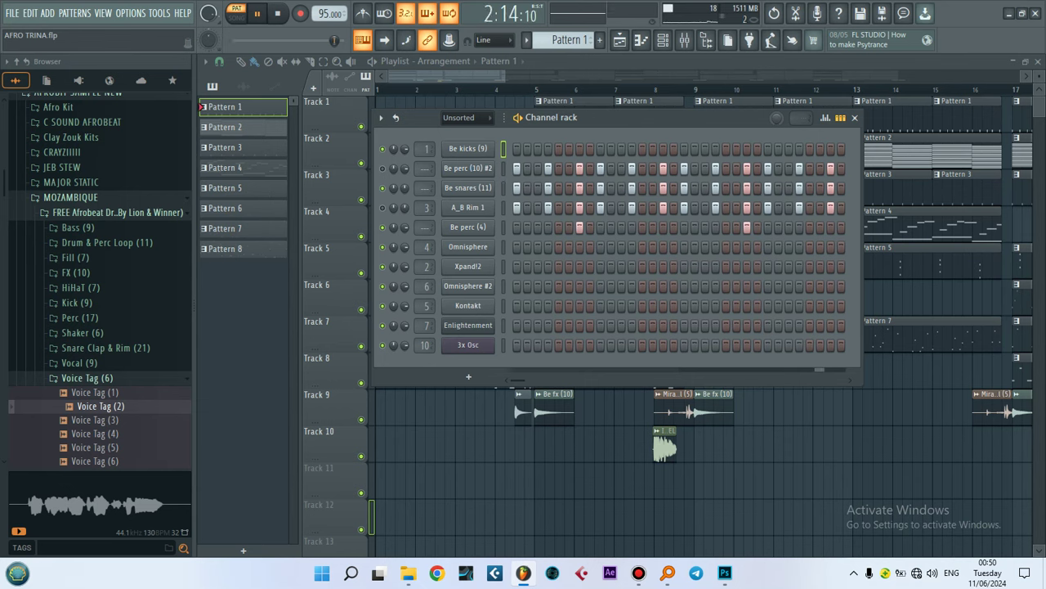
key(space)
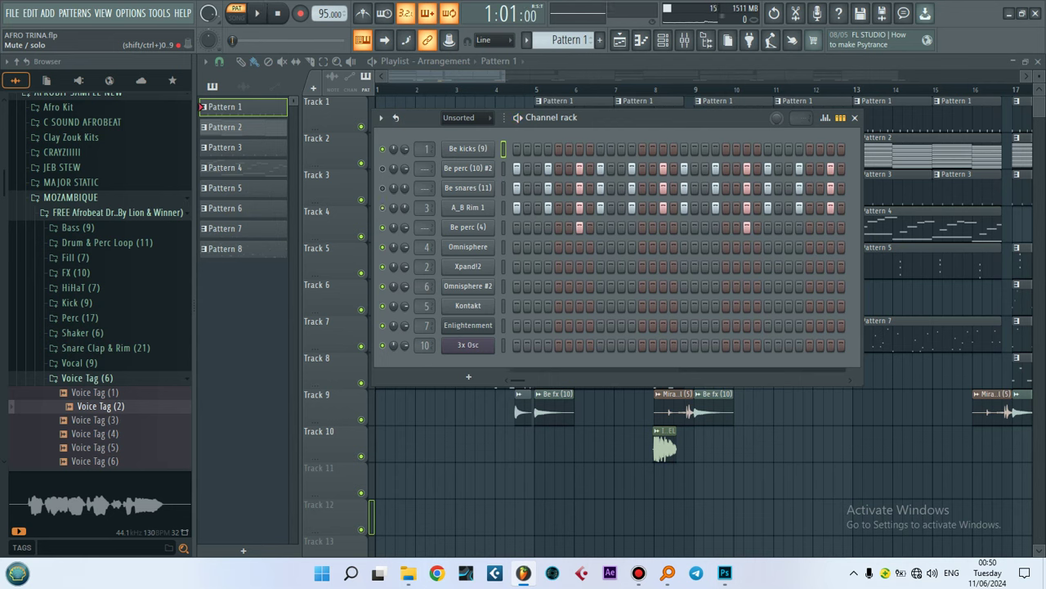
key(space)
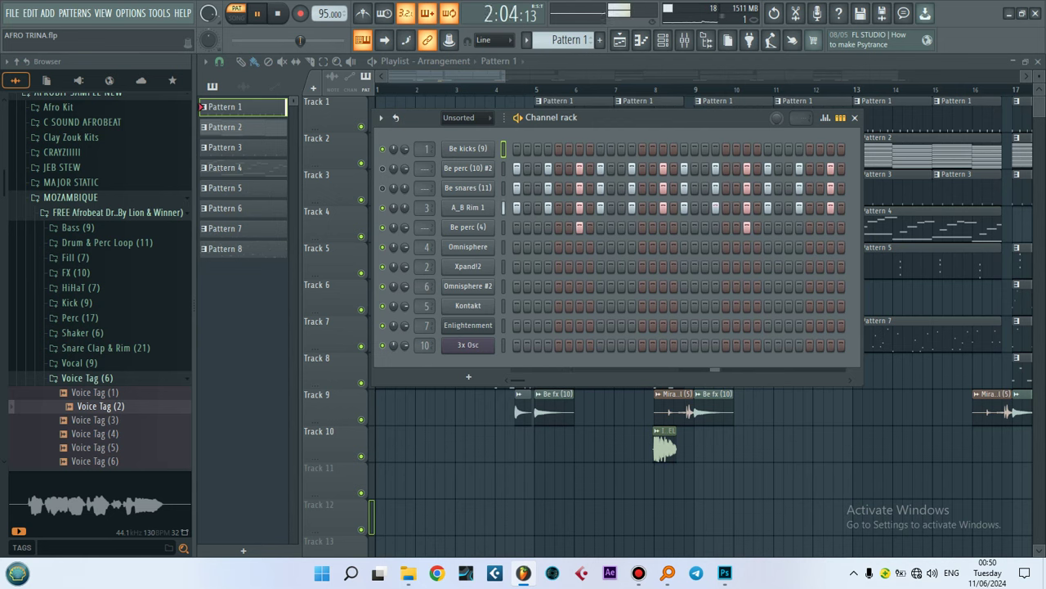
key(space)
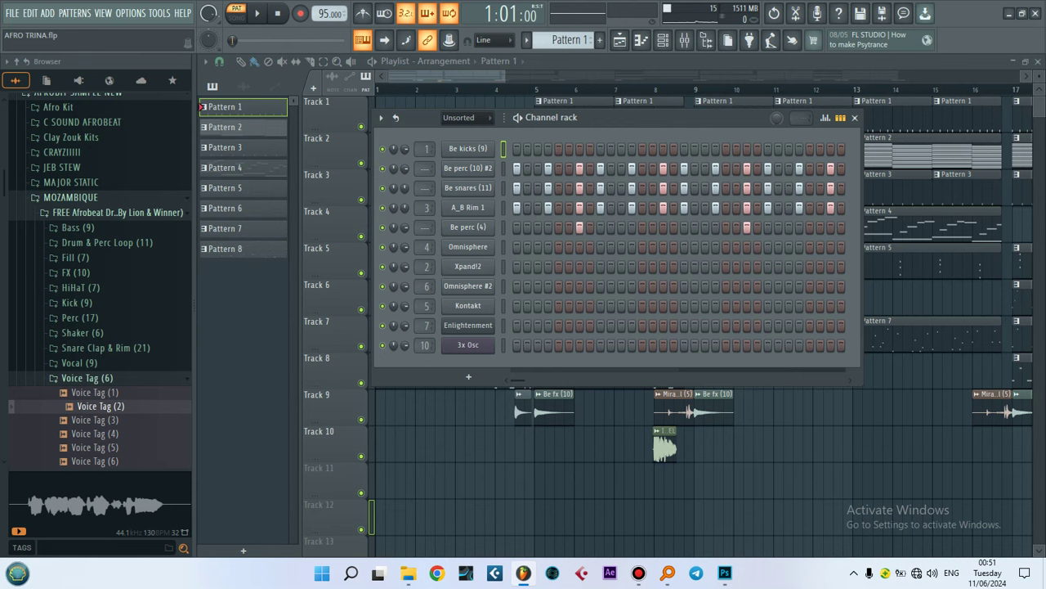
key(space)
Open Pattern 2's Xpand!2 instrument and examine where its +03 Siberia preset sits in the Soft Pads category
scroll(564, 39, down, 1)
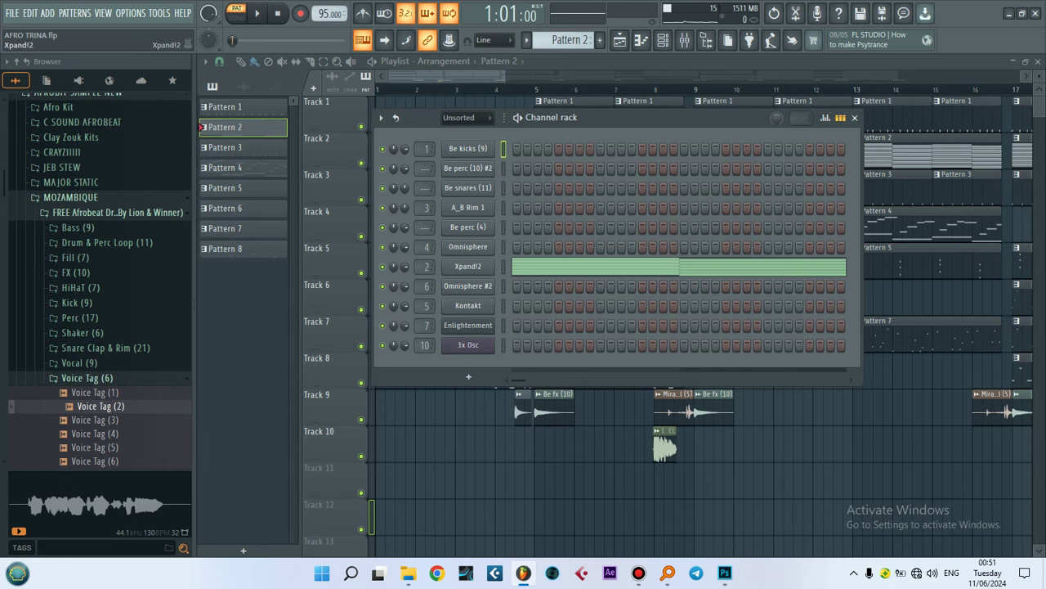
click(467, 266)
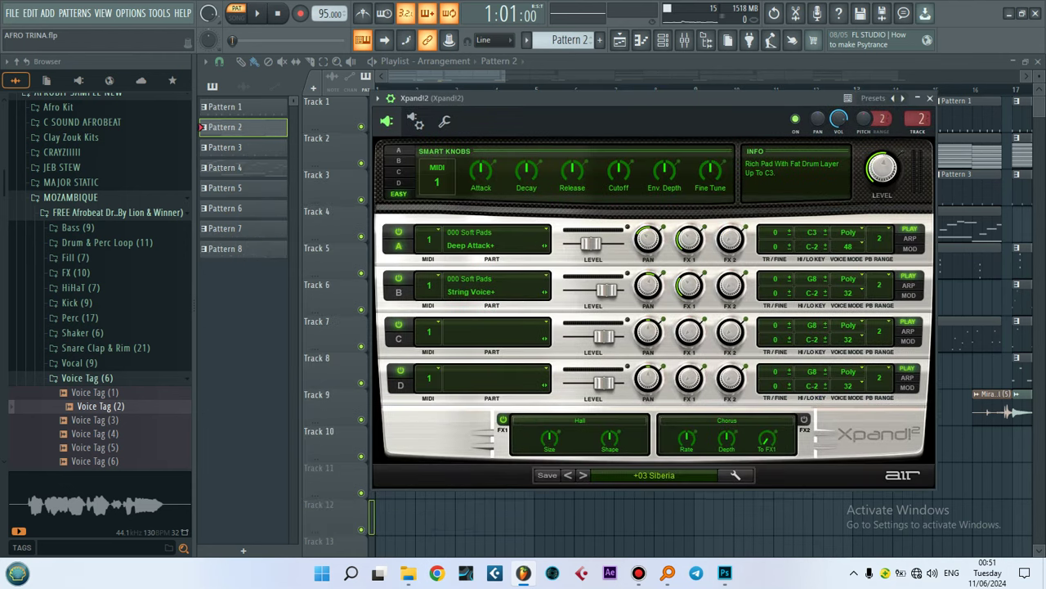
click(605, 475)
mouse_move(628, 325)
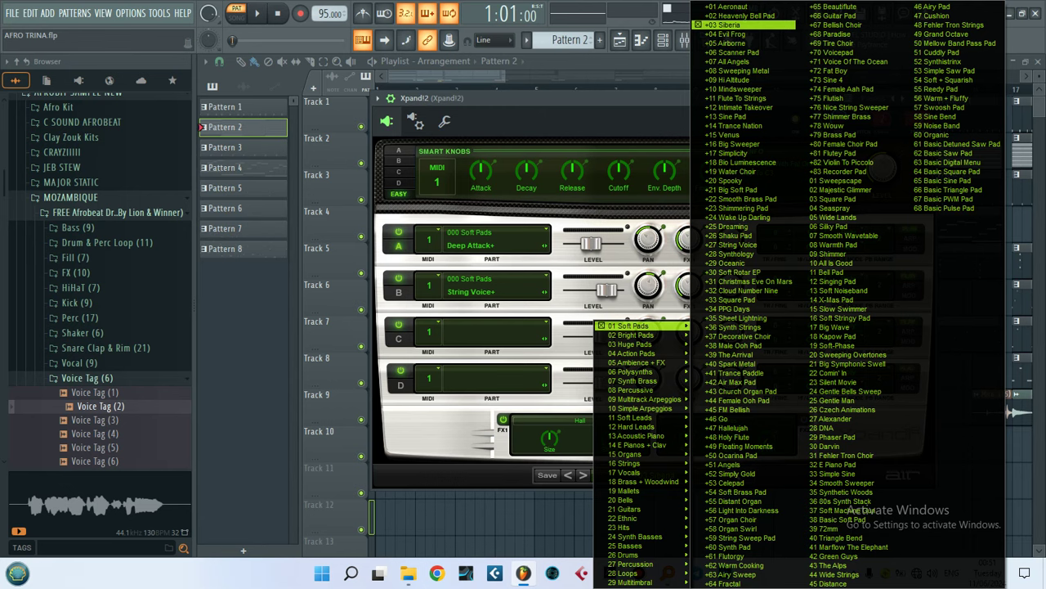
key(Escape)
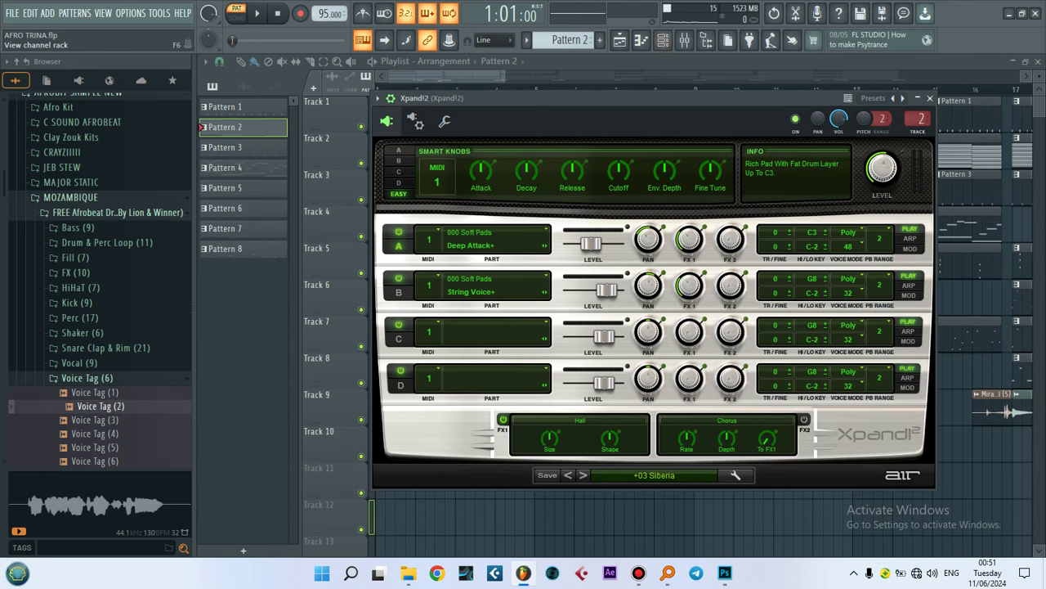
Show Pattern 2's Xpand!2 chords in the piano roll and play them through
key(F6)
key(F7)
key(space)
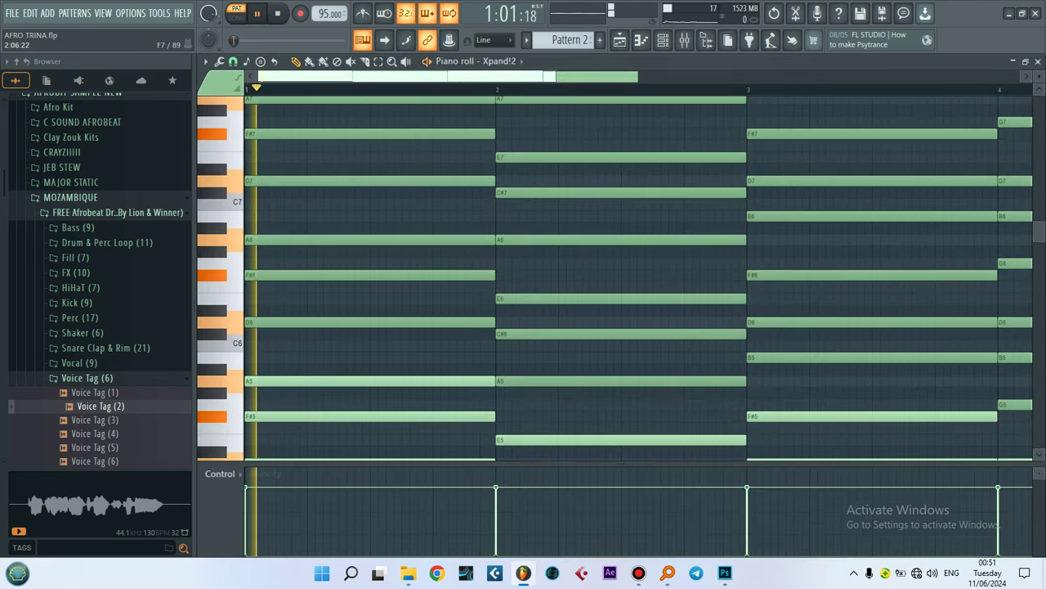
scroll(630, 278, down, 4)
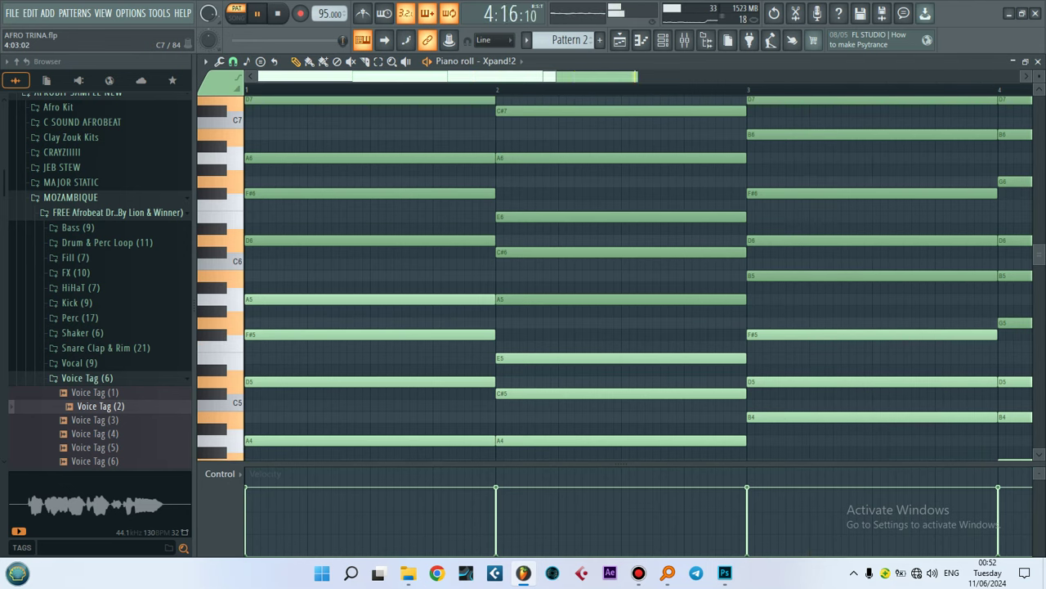
key(space)
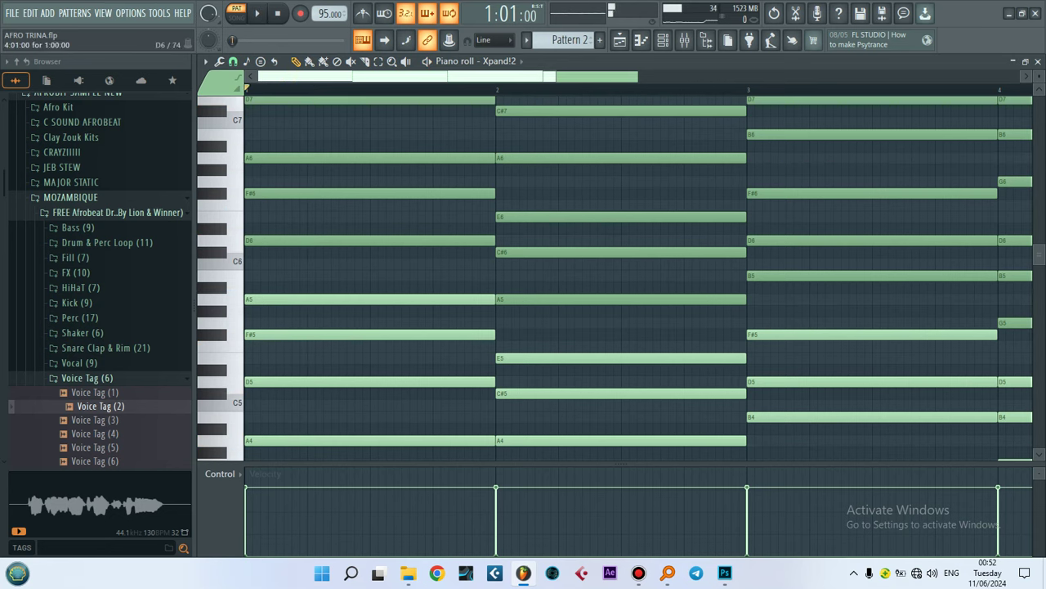
Return to the channel rack, select Pattern 3 and audition its Be kicks (9) steps
click(663, 40)
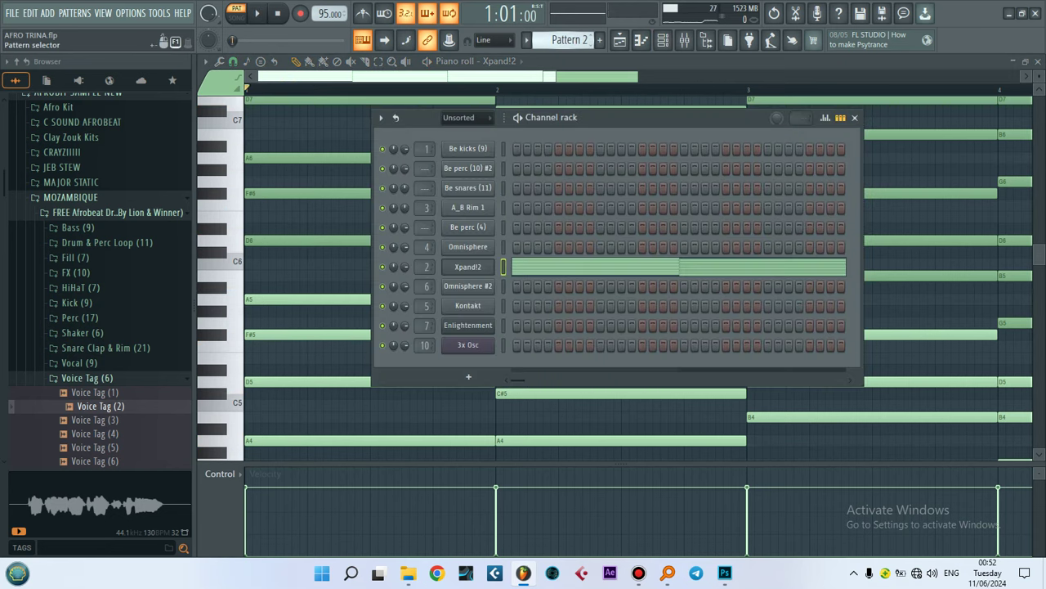
scroll(564, 39, down, 1)
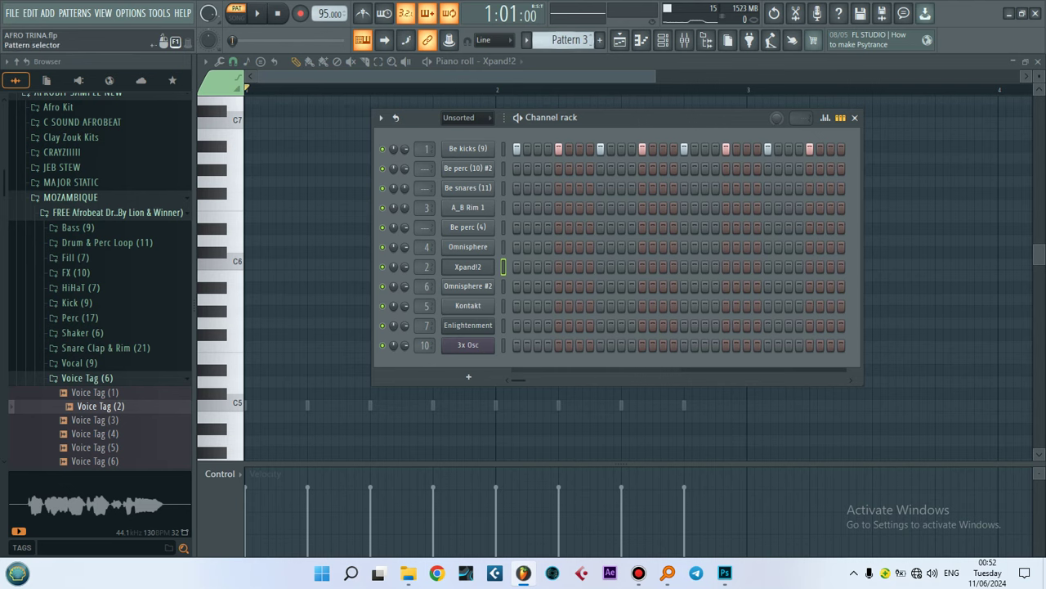
key(space)
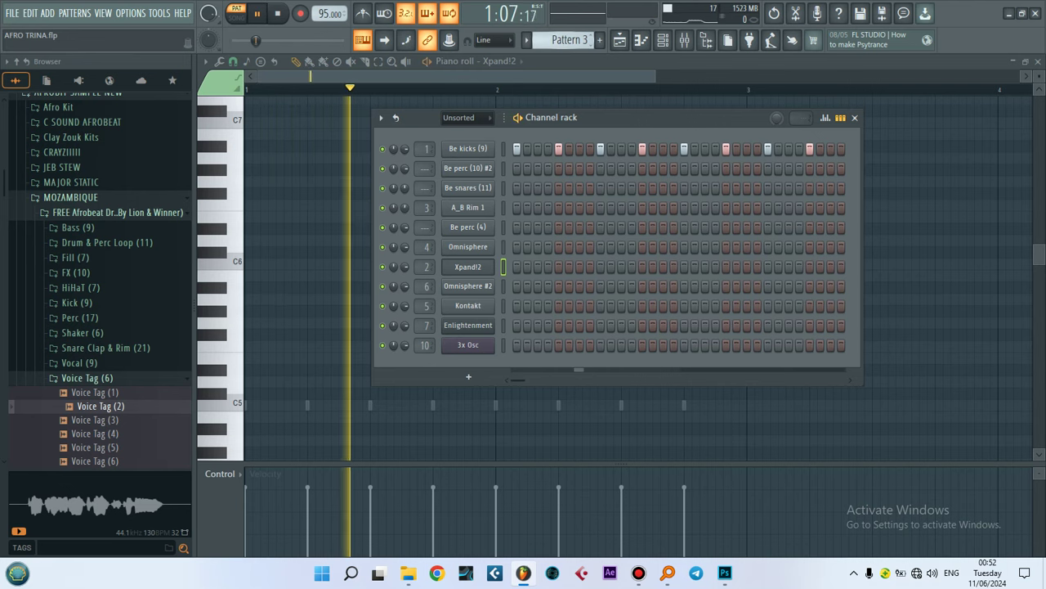
key(space)
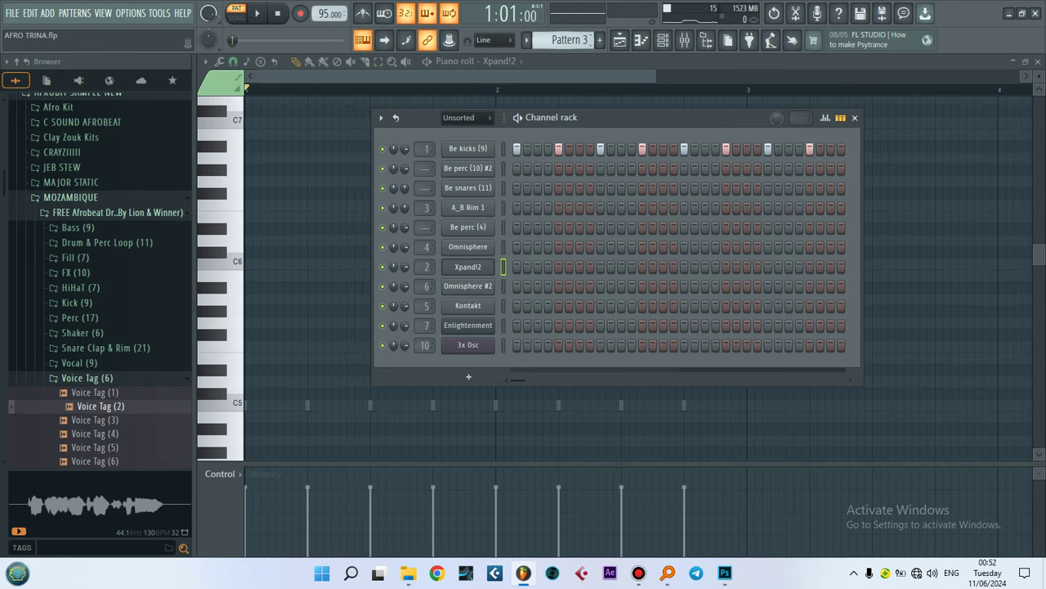
key(space)
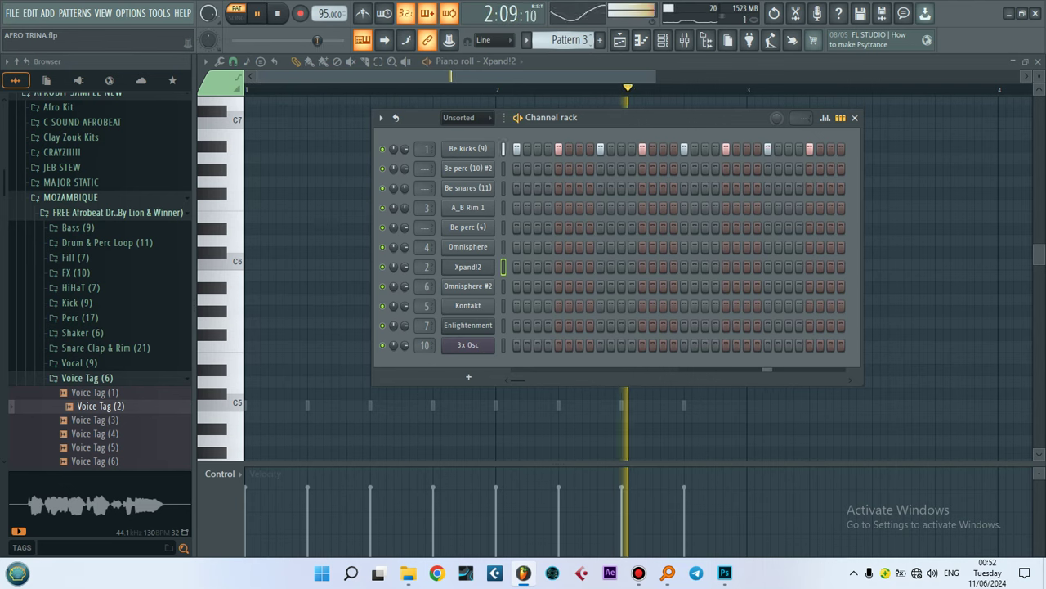
key(space)
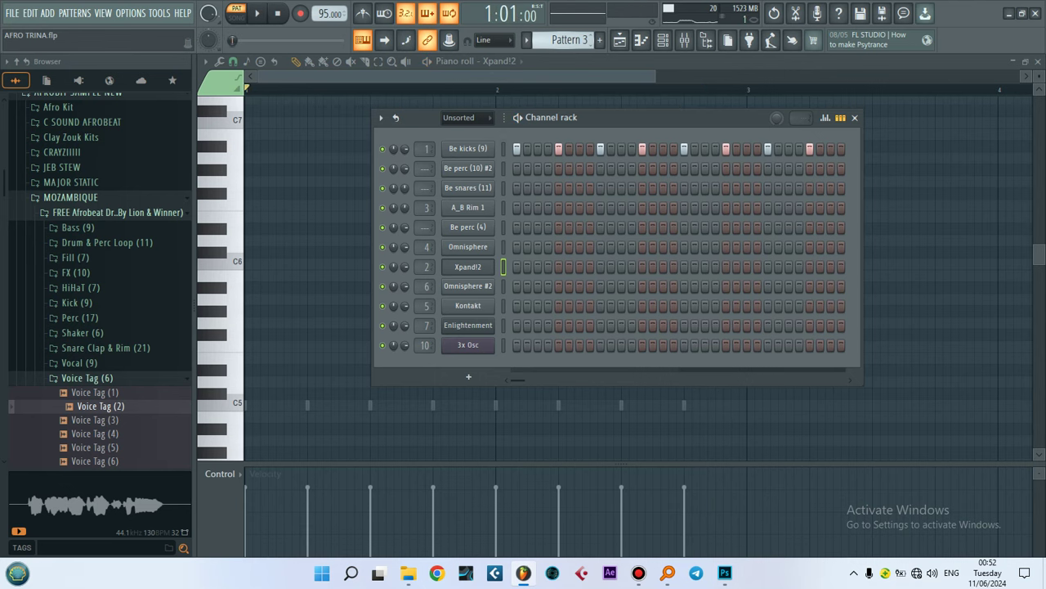
Select Pattern 4 and examine the Nylon Guitar Granulation patch under Guitars in the Omnisphere patch browser
key(KP_Add)
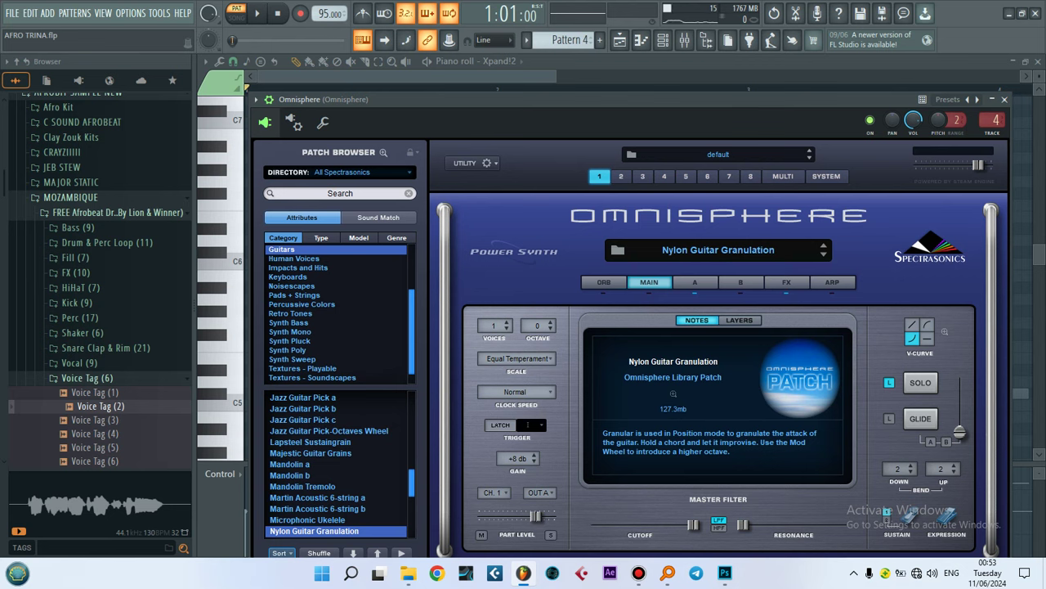
scroll(337, 311, up, 1)
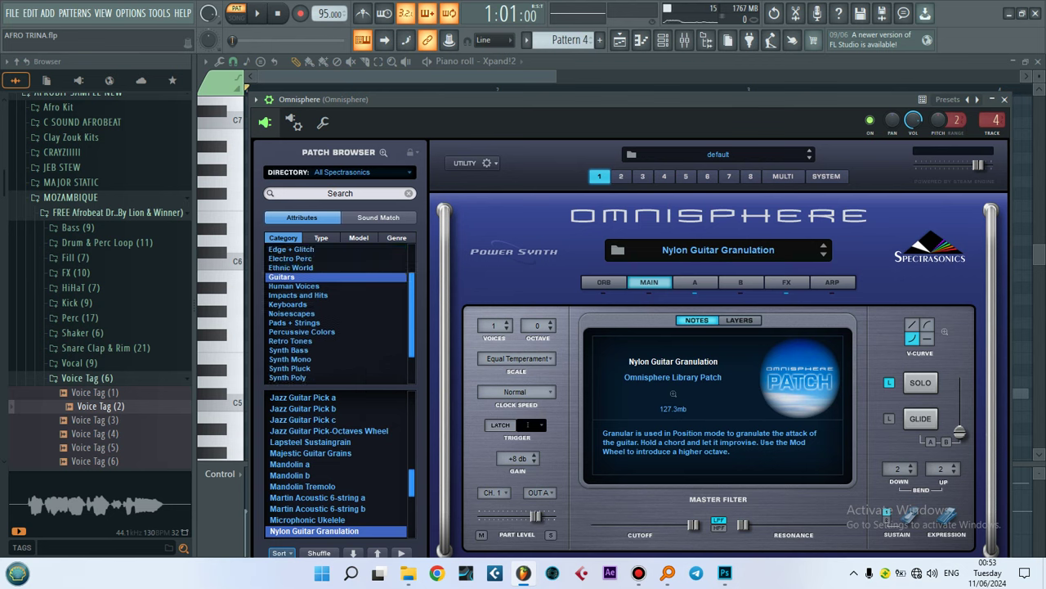
scroll(336, 464, down, 2)
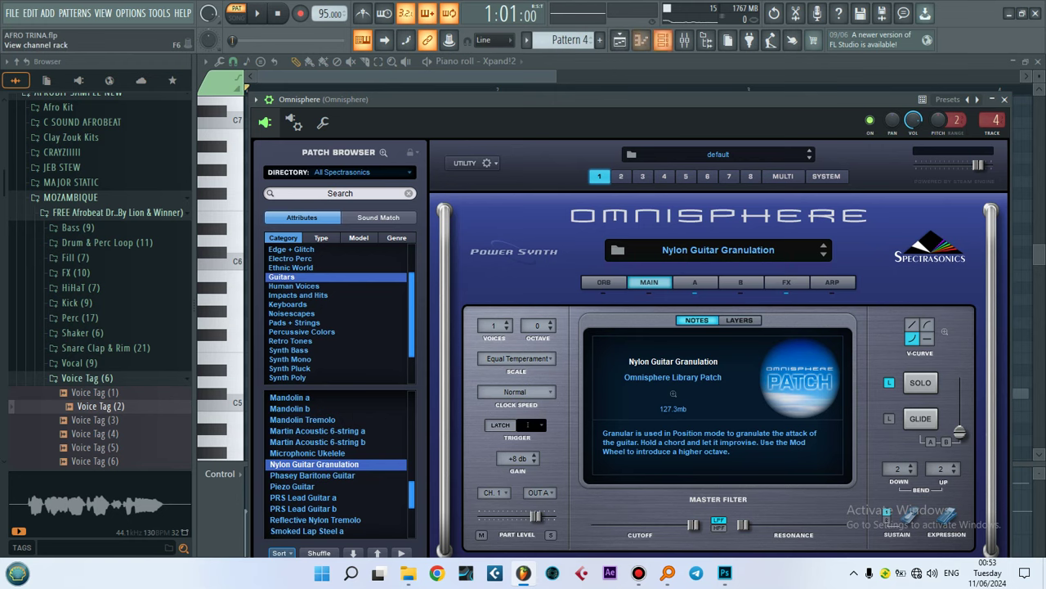
Show Pattern 4's Omnisphere guitar melody in the piano roll and play it across all four bars
click(663, 39)
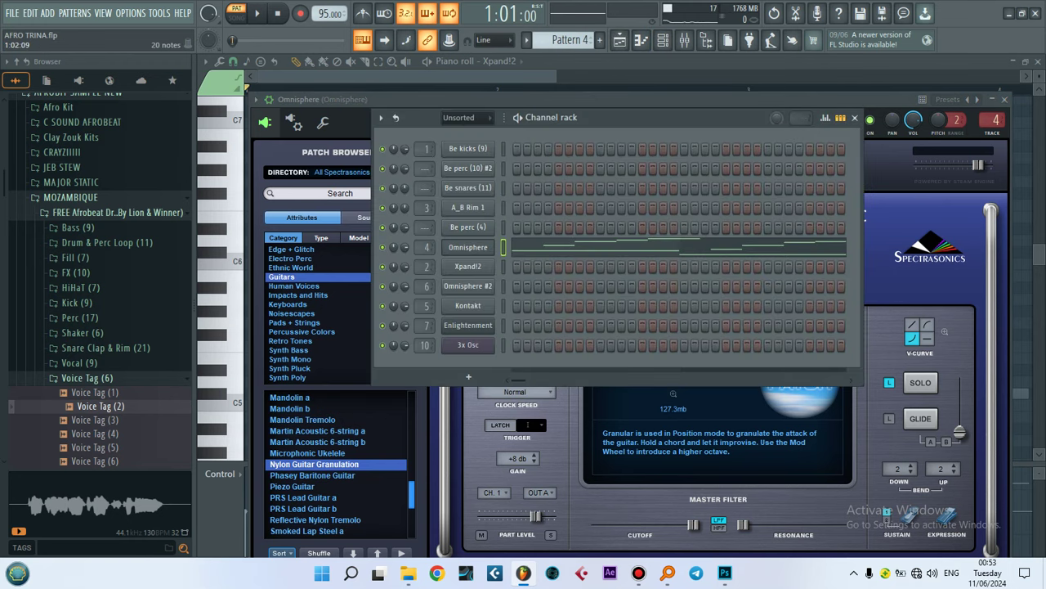
key(F7)
scroll(638, 270, down, 6)
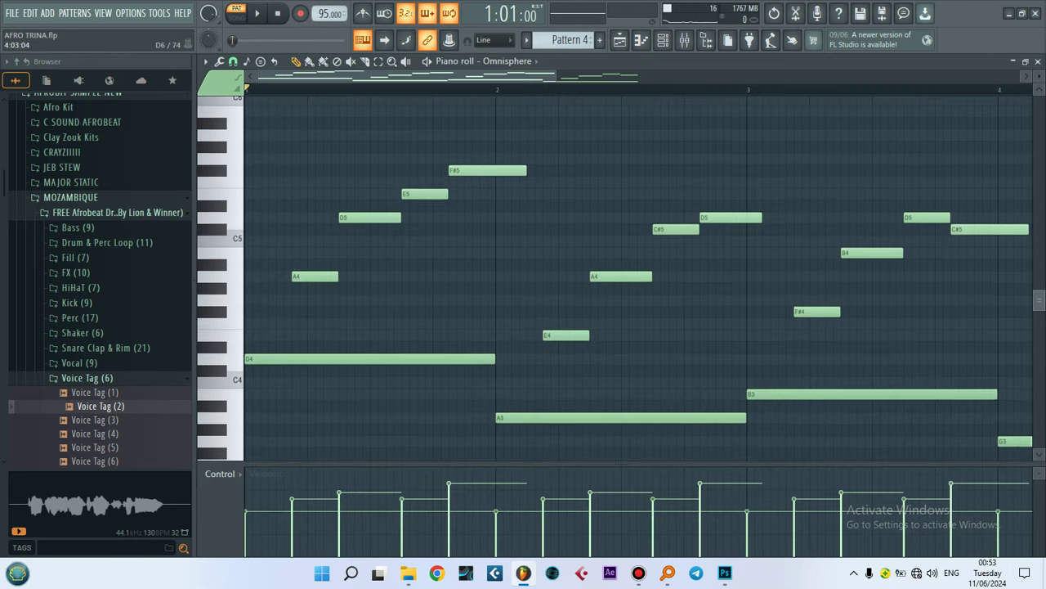
key(space)
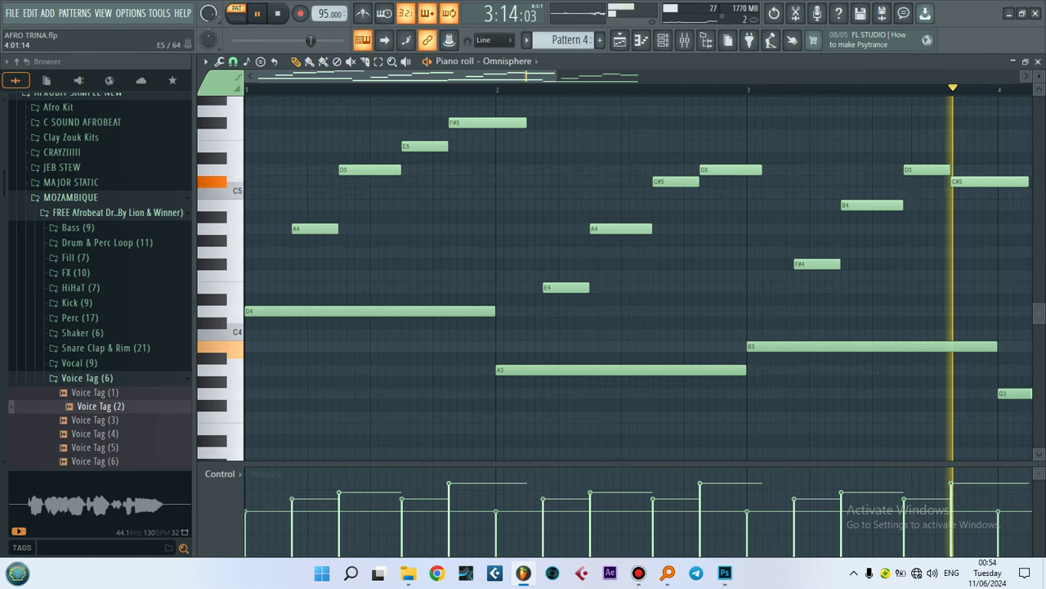
scroll(582, 76, down, 3)
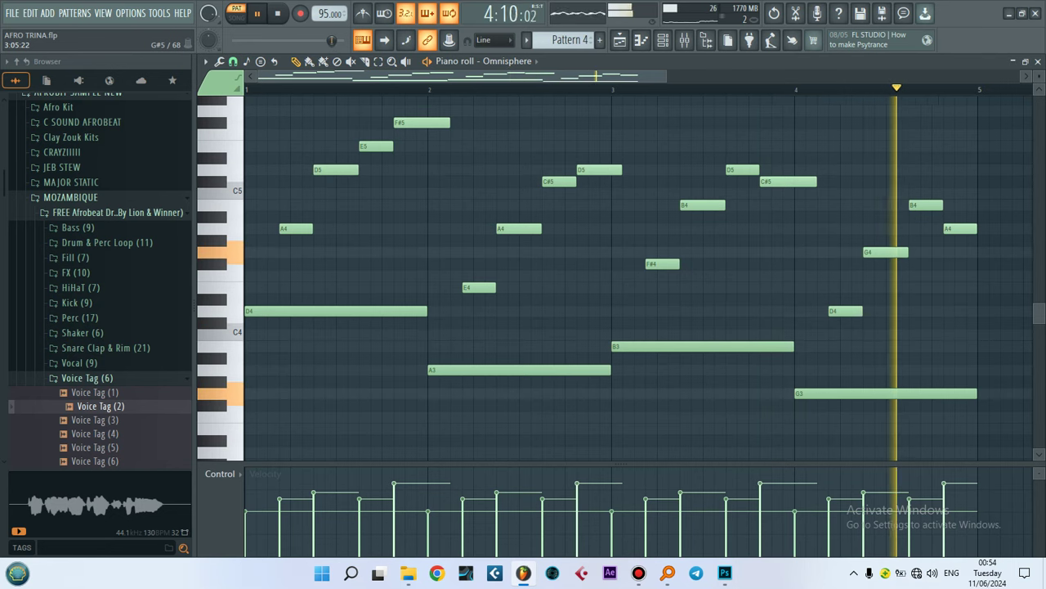
key(space)
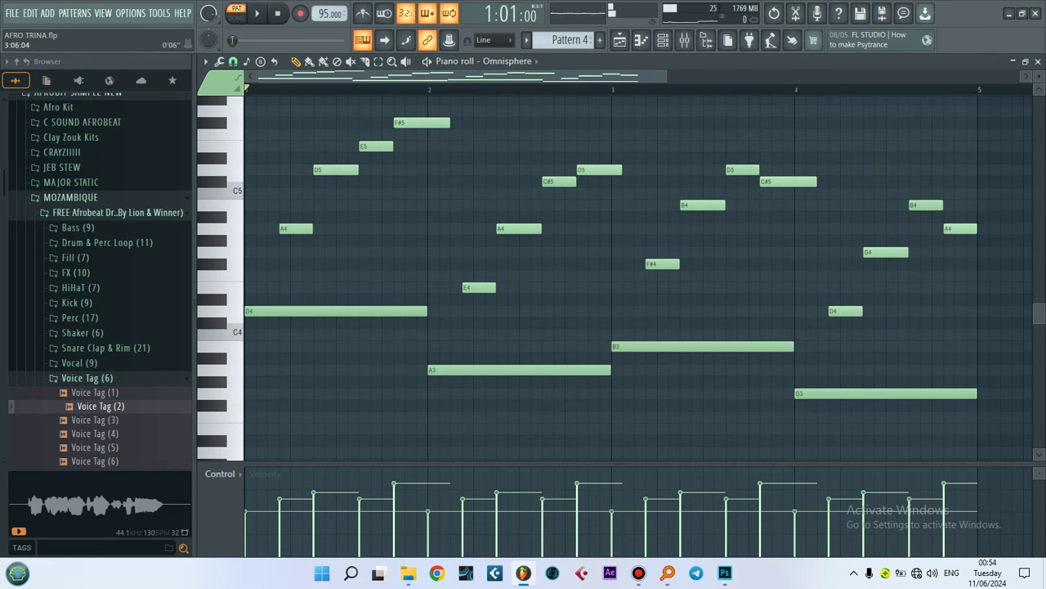
Select Pattern 5 in the channel rack, open Omnisphere #2 and audition its Buenos Aires patch under Synth Pluck
click(662, 39)
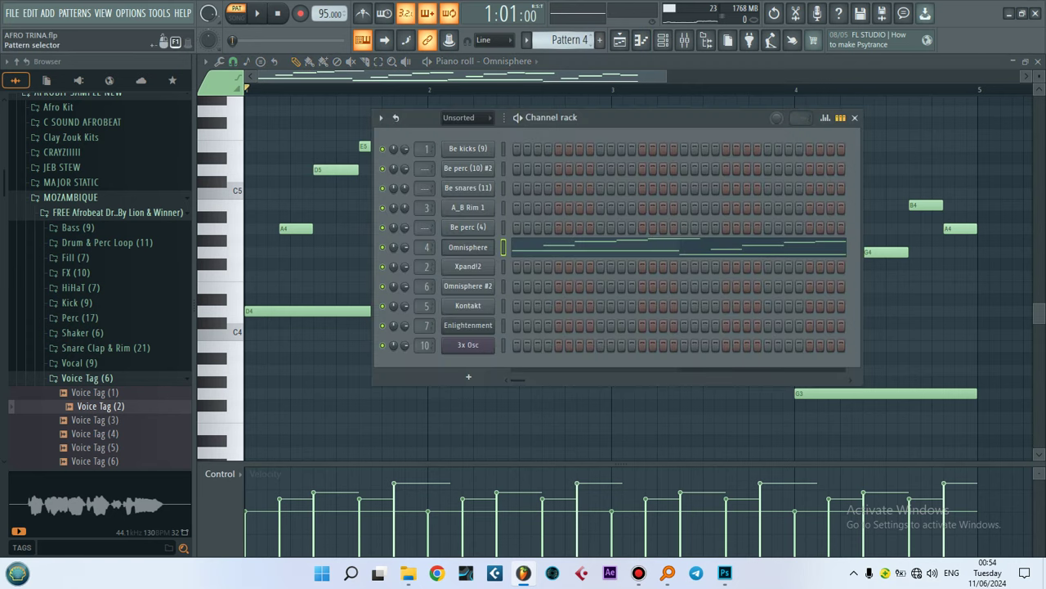
scroll(564, 39, down, 1)
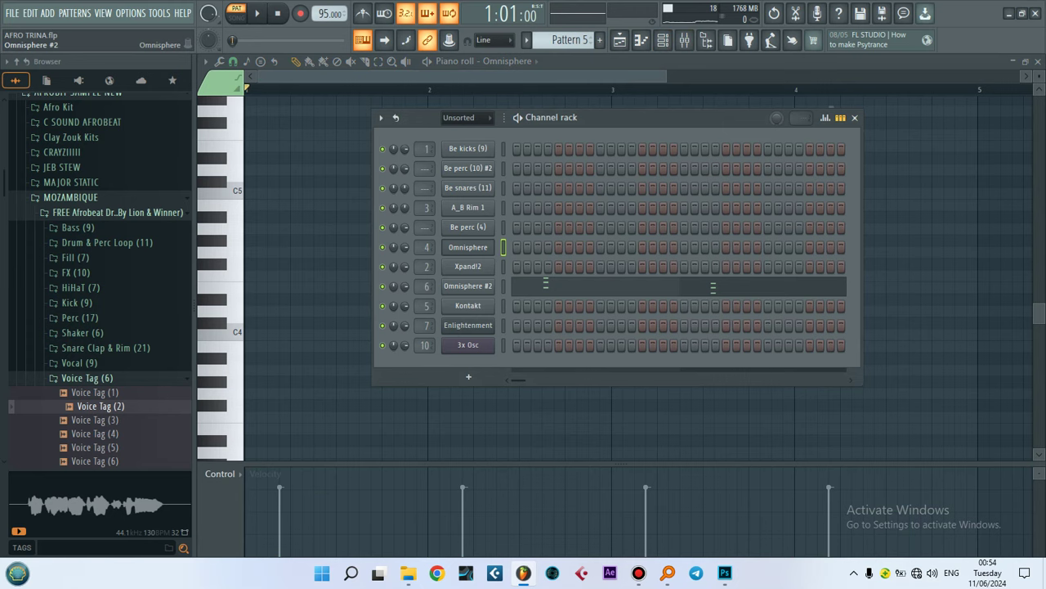
click(468, 286)
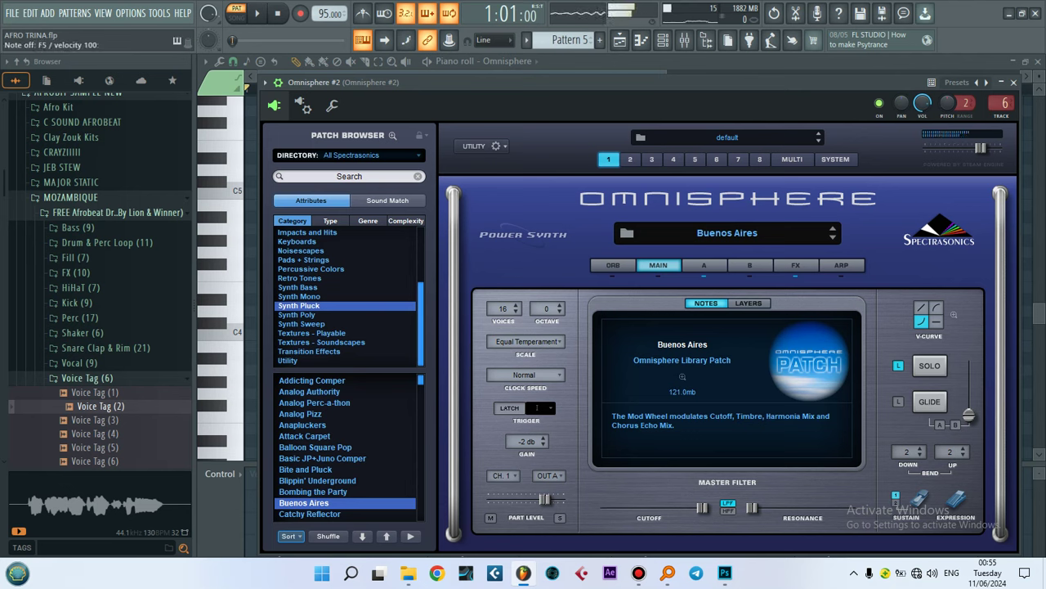
key(e)
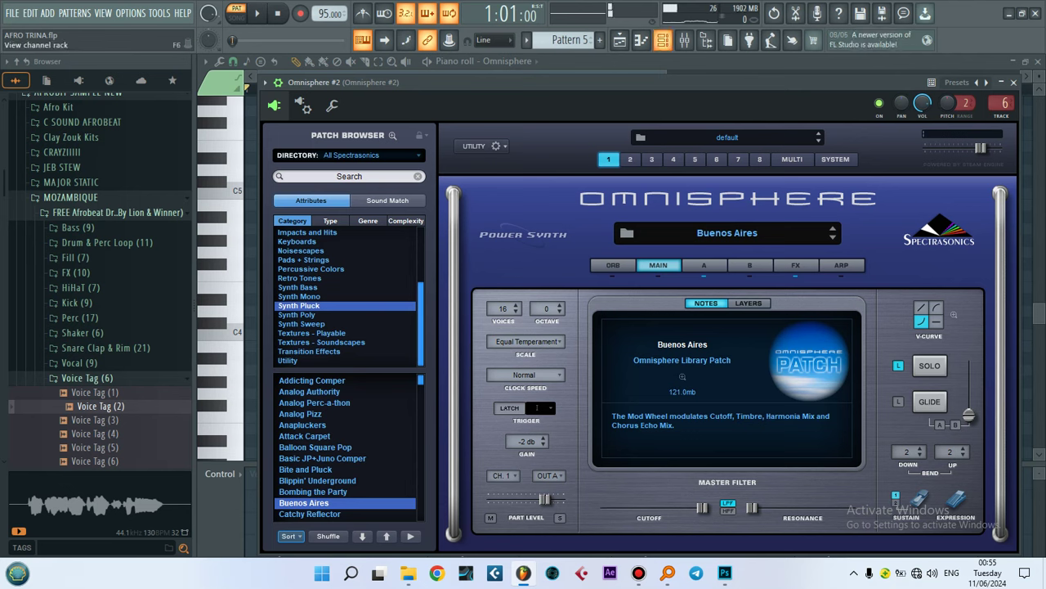
Show Pattern 5's Omnisphere #2 chord stabs in the piano roll and play them through to bar 4
key(F6)
key(F7)
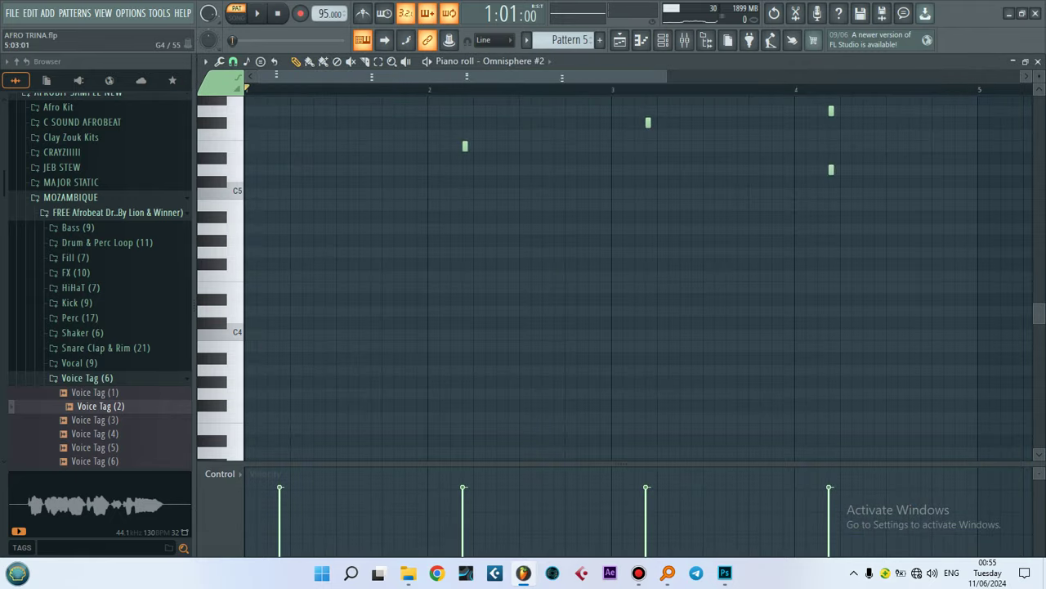
scroll(622, 278, up, 5)
key(space)
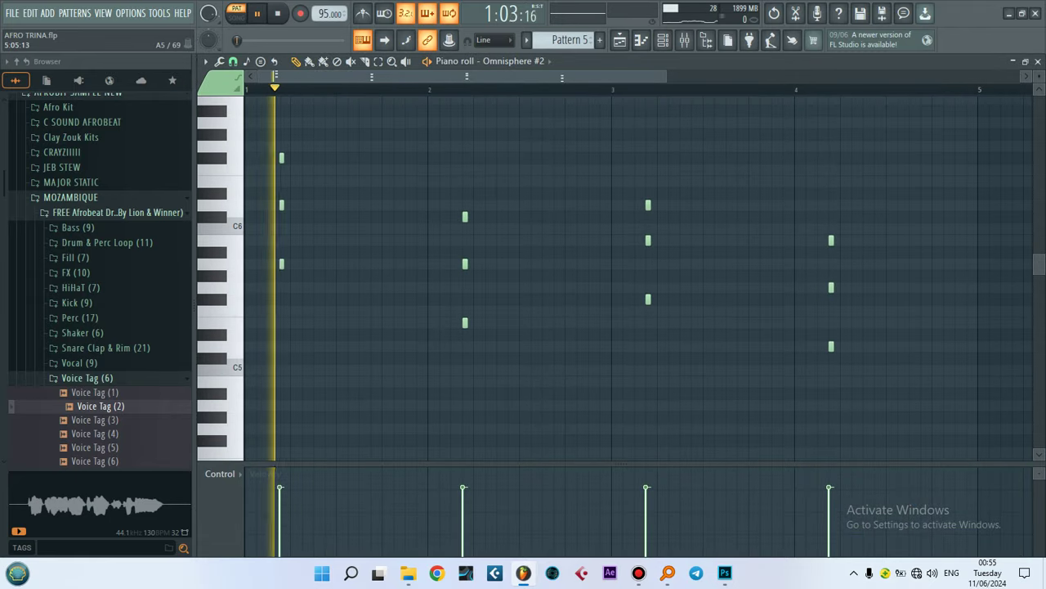
scroll(638, 278, up, 3)
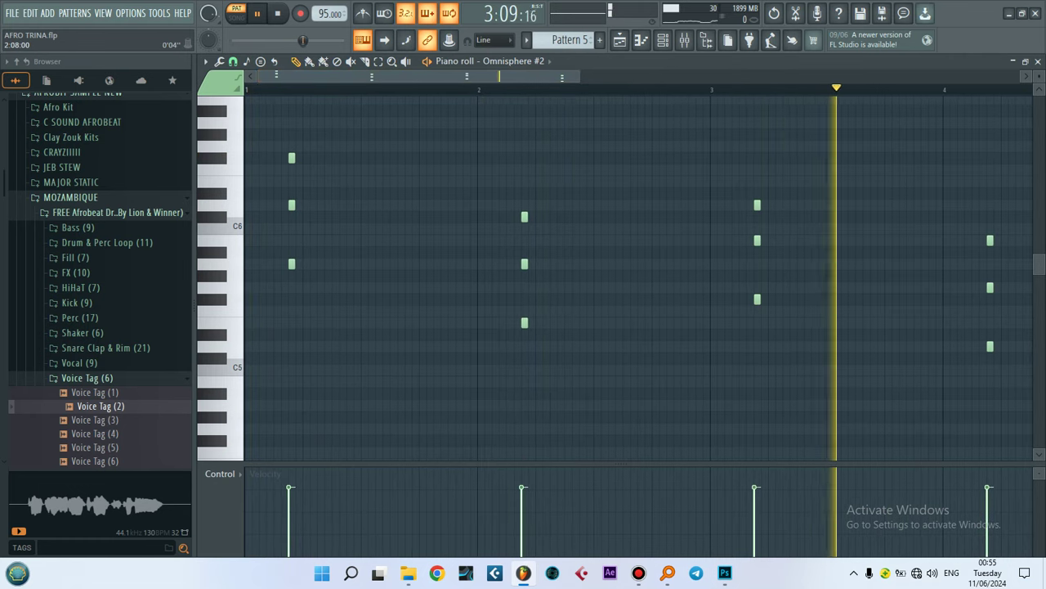
scroll(638, 278, down, 2)
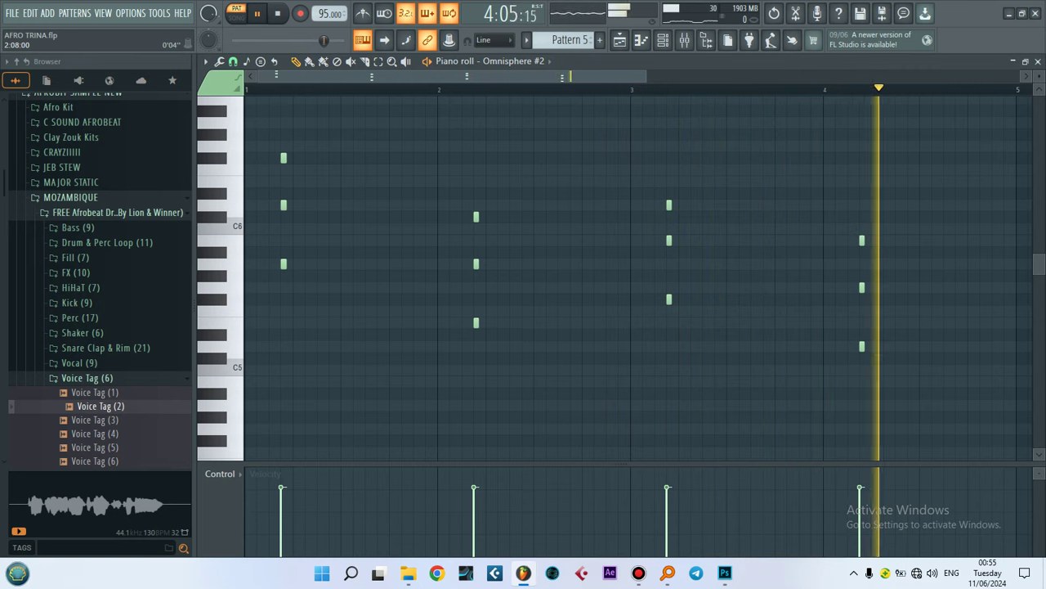
key(space)
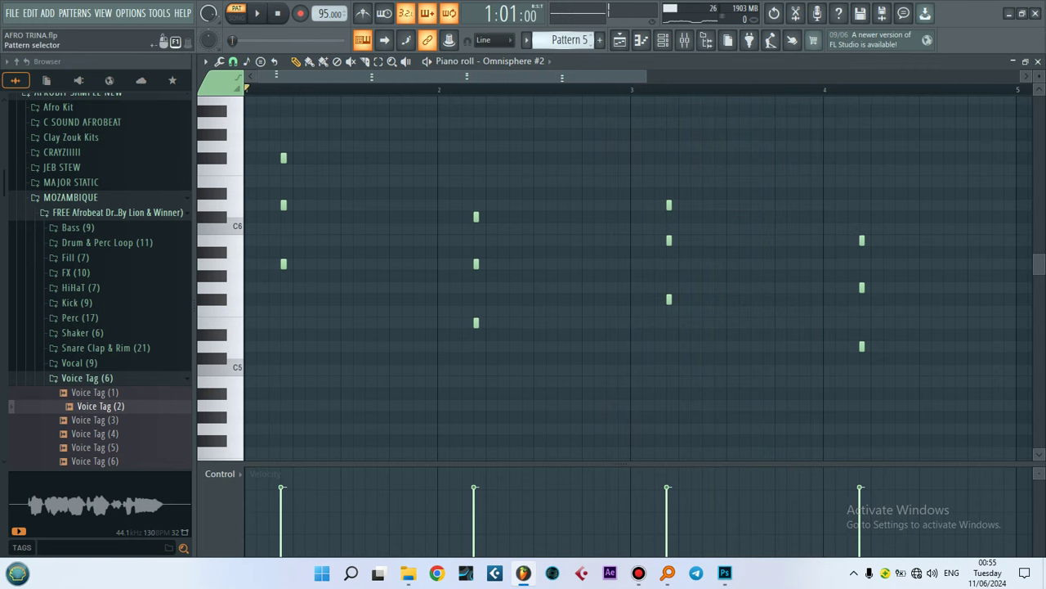
Select Pattern 6 and open its Kontakt channel to show the Kamanjat Focused instrument
click(600, 40)
click(663, 39)
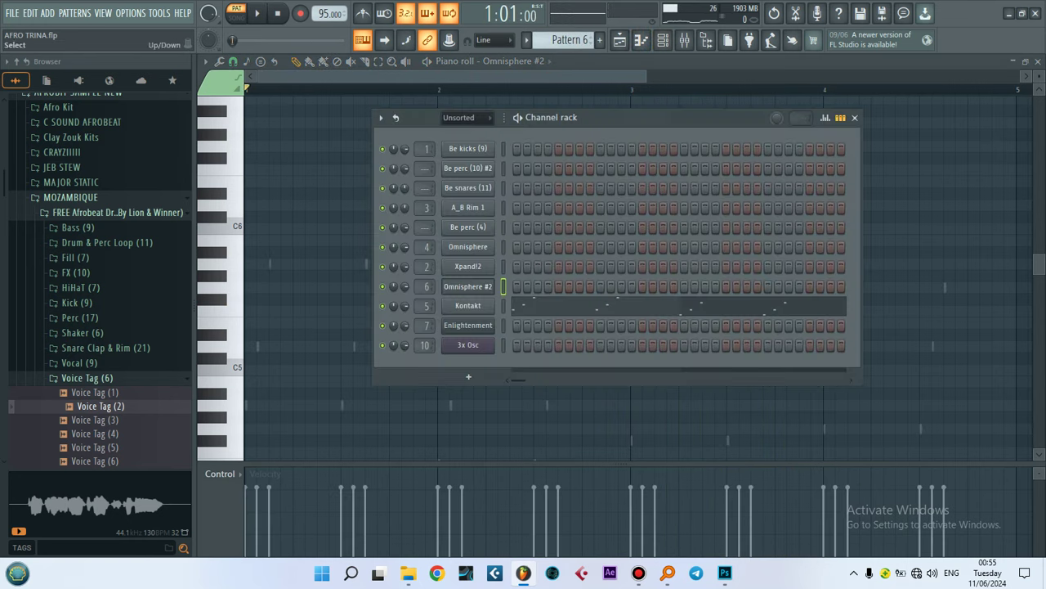
click(468, 305)
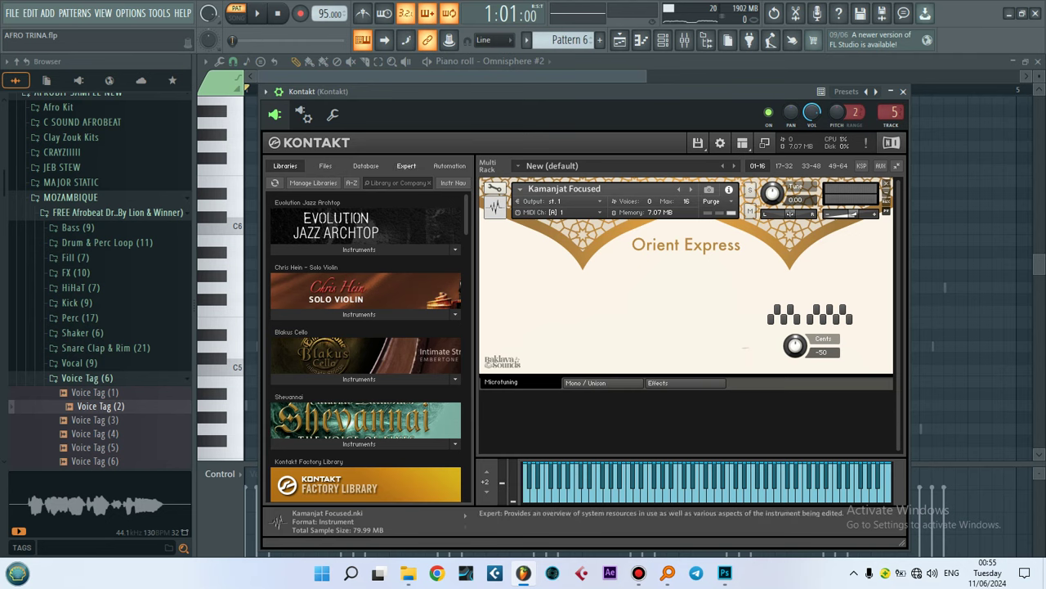
Examine the Kamanjat folder and its neighbouring instrument folders in Kontakt's file browser, and return to the library list
click(325, 165)
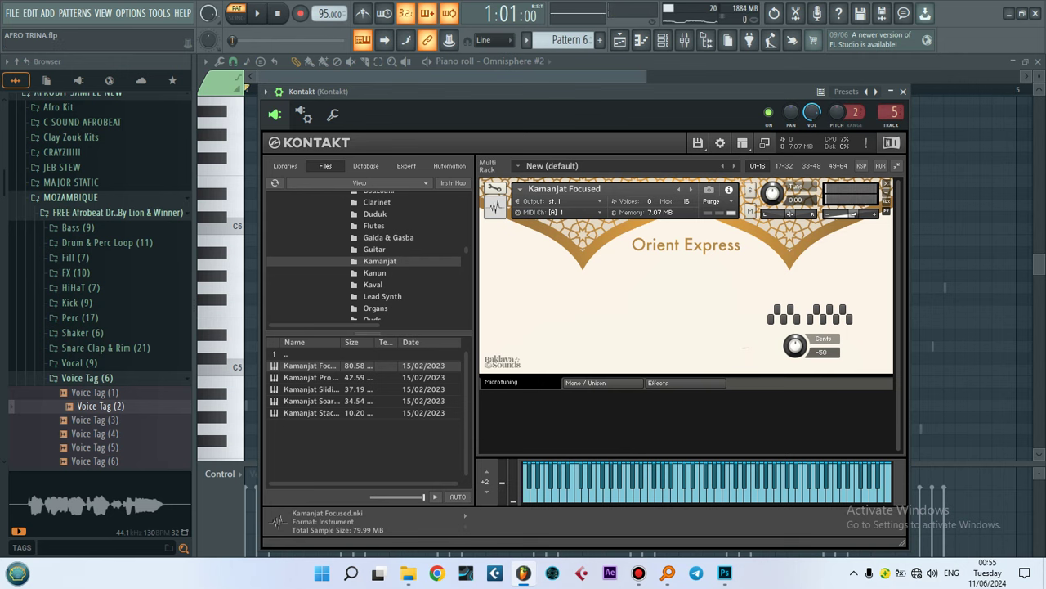
scroll(363, 253, up, 5)
scroll(363, 253, down, 8)
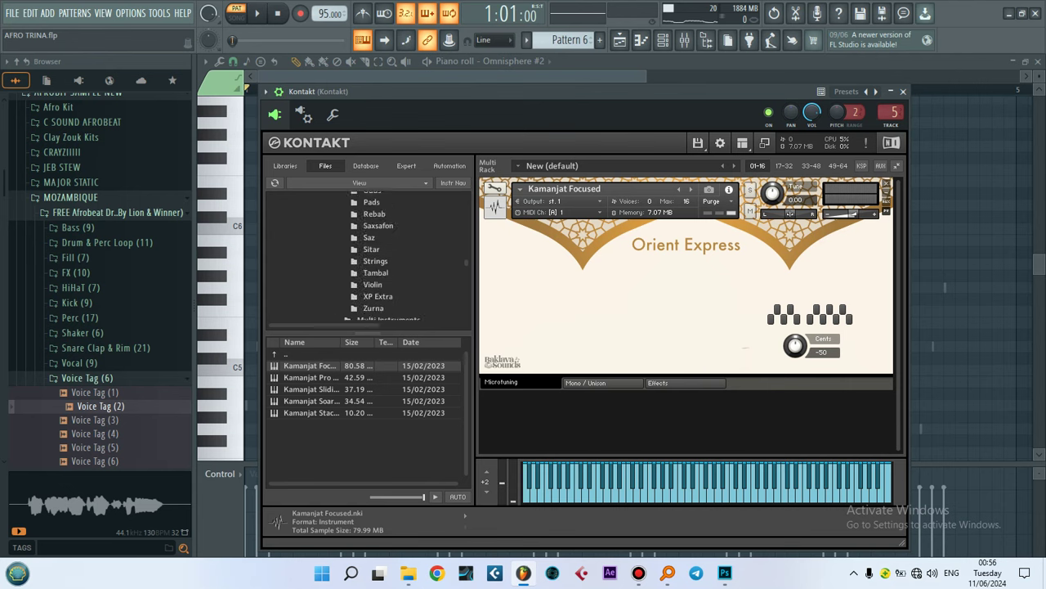
scroll(364, 254, down, 1)
scroll(364, 253, up, 6)
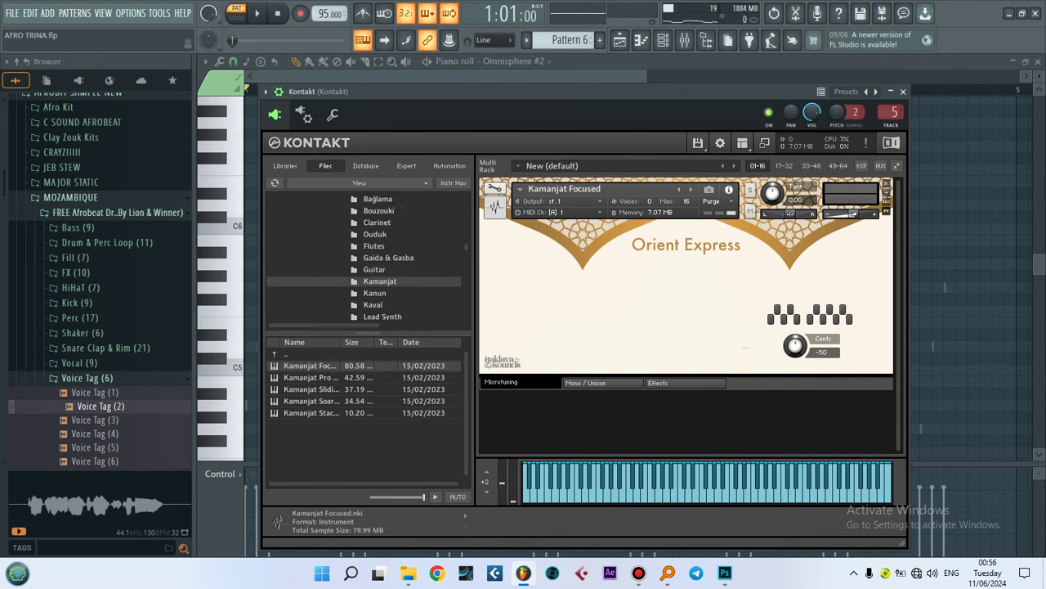
scroll(363, 254, down, 1)
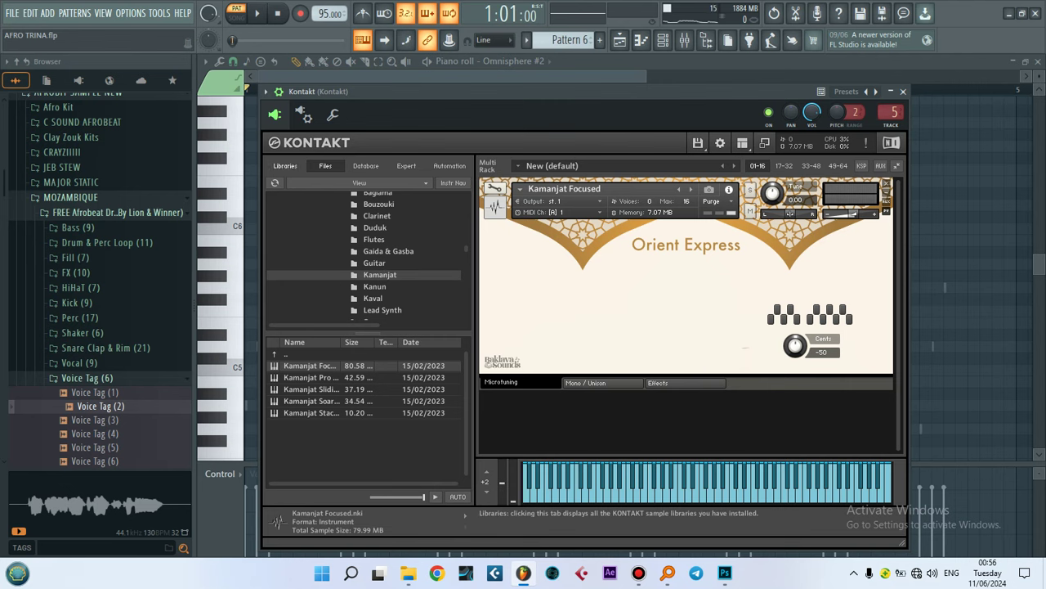
click(286, 166)
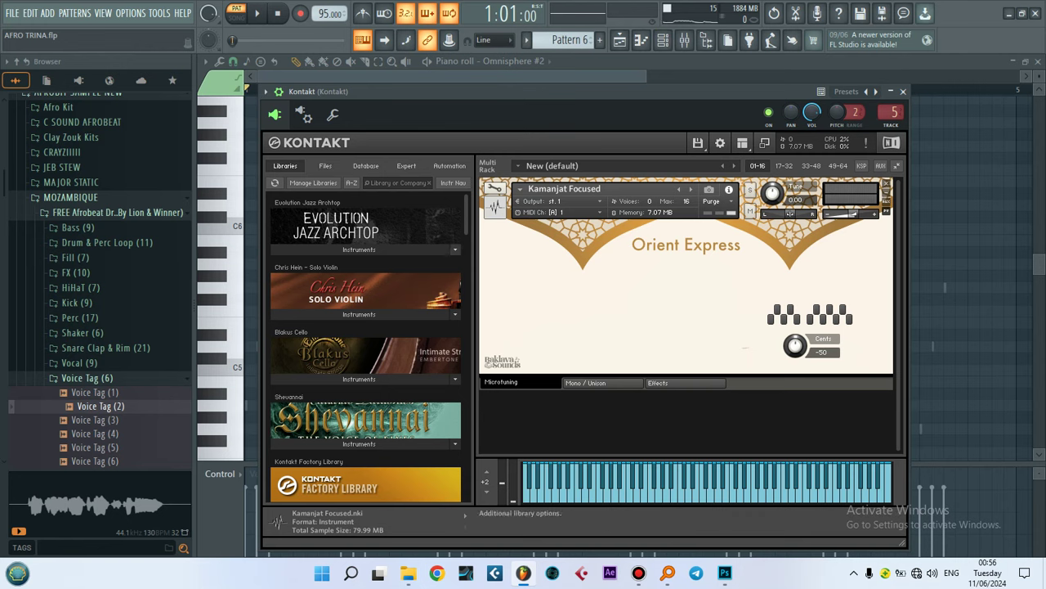
Show Pattern 6's Kontakt notes in the piano roll and play them through to bar 4
key(F6)
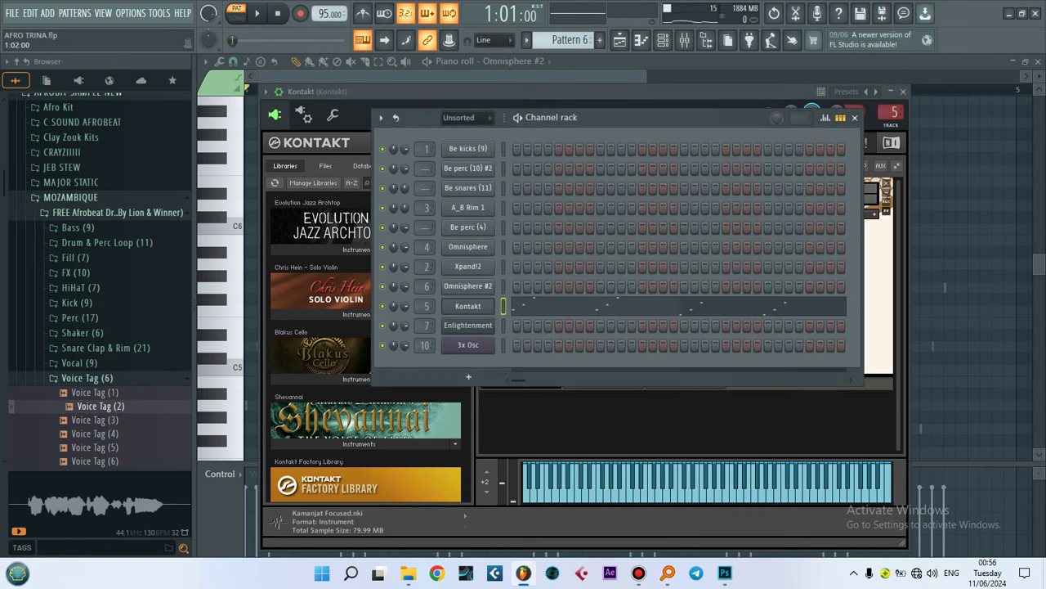
key(F7)
scroll(629, 278, down, 3)
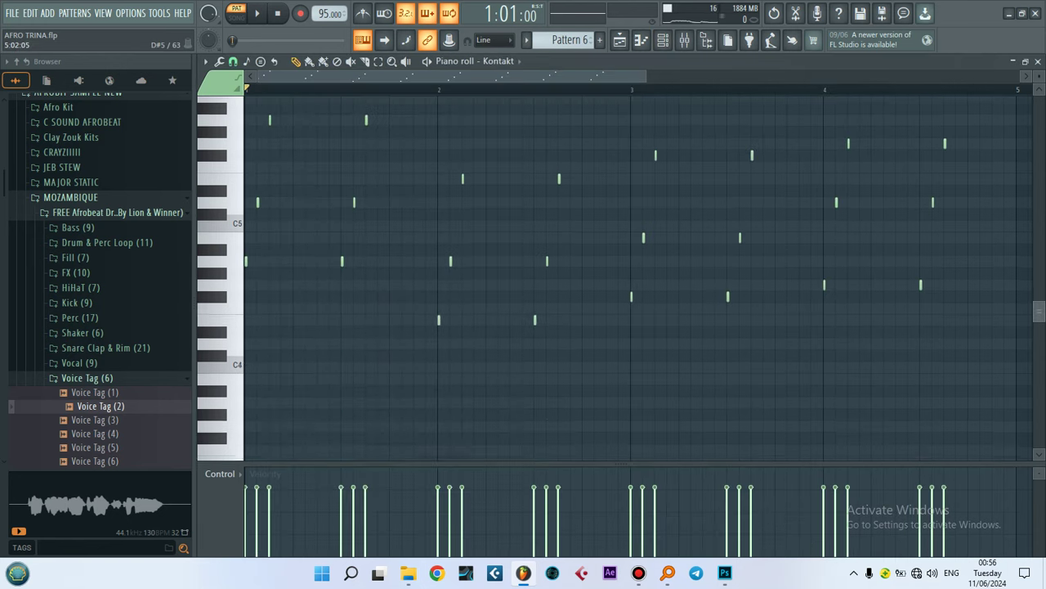
key(space)
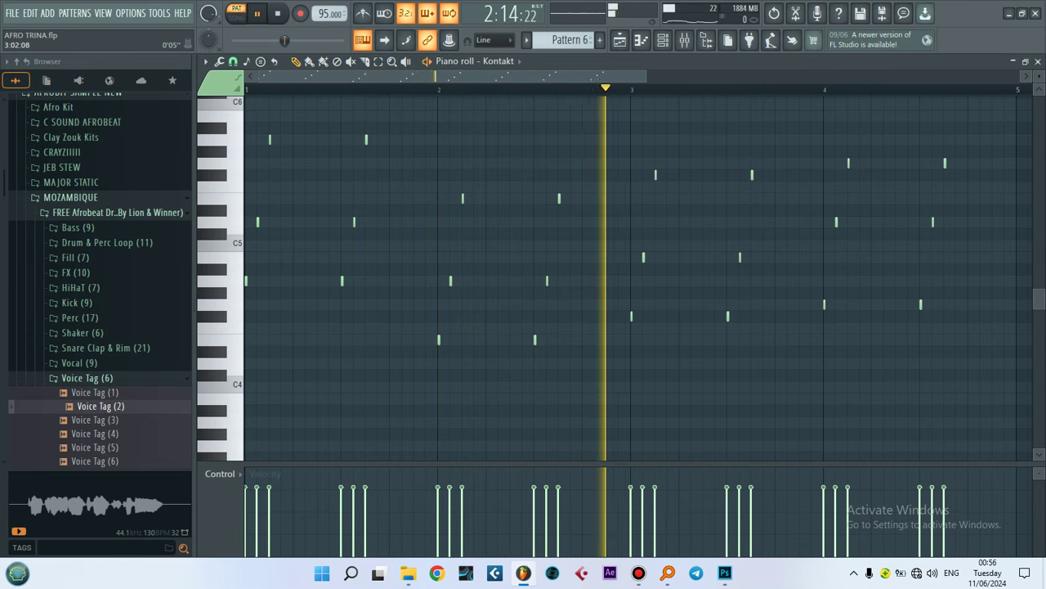
scroll(630, 278, up, 1)
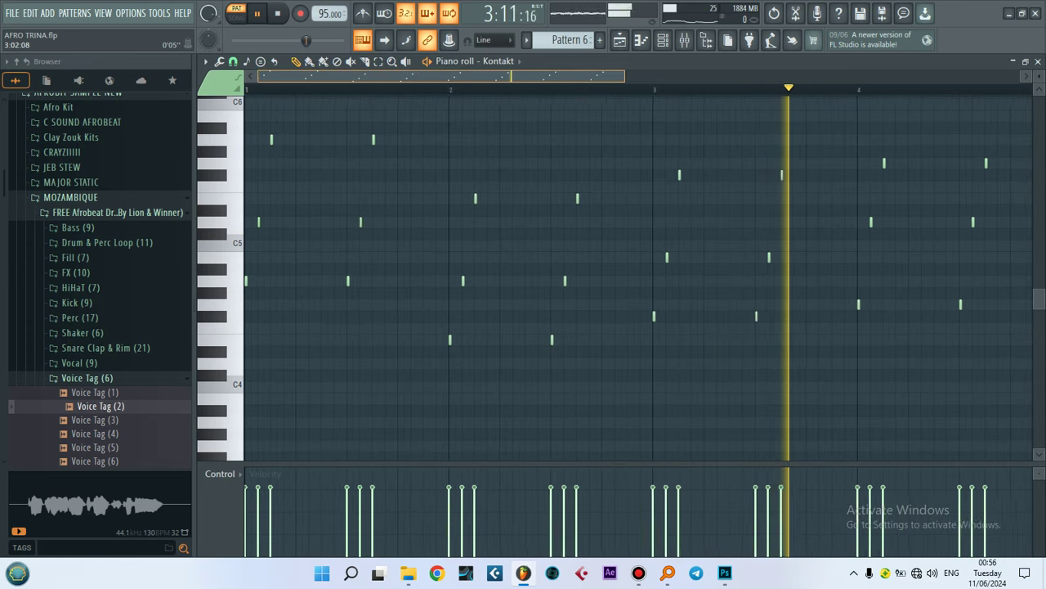
scroll(629, 278, down, 1)
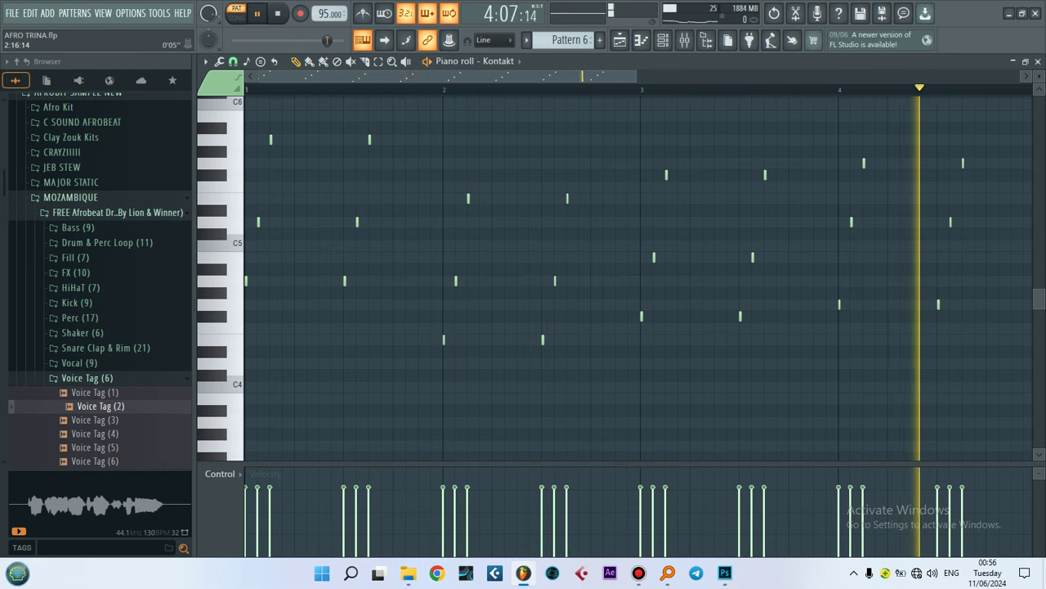
key(space)
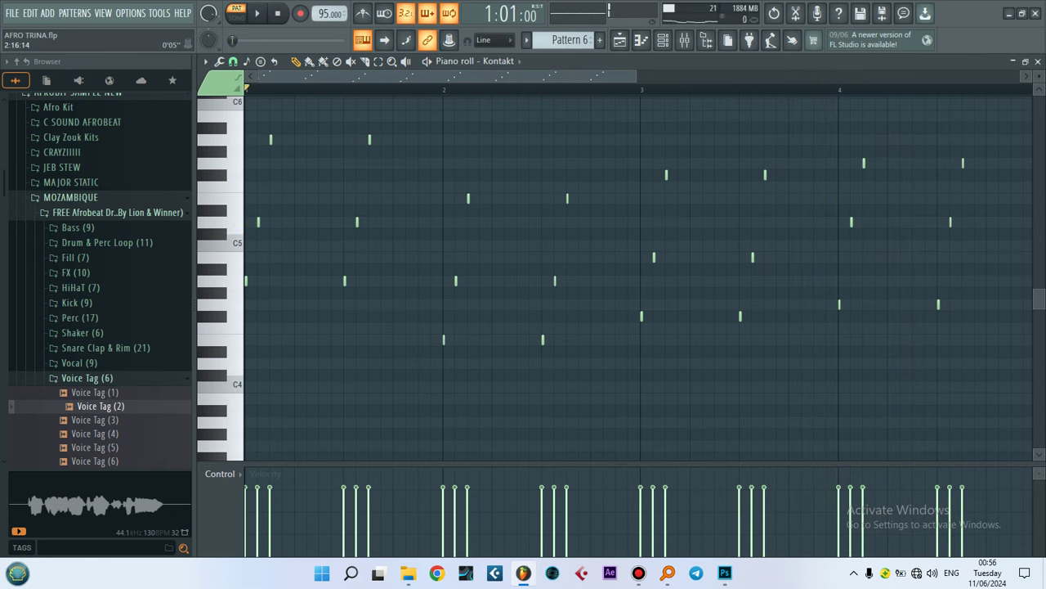
Return to the channel rack, select Pattern 7 and open the Enlightenment channel to show its FLEX preset
key(F6)
scroll(570, 39, up, 1)
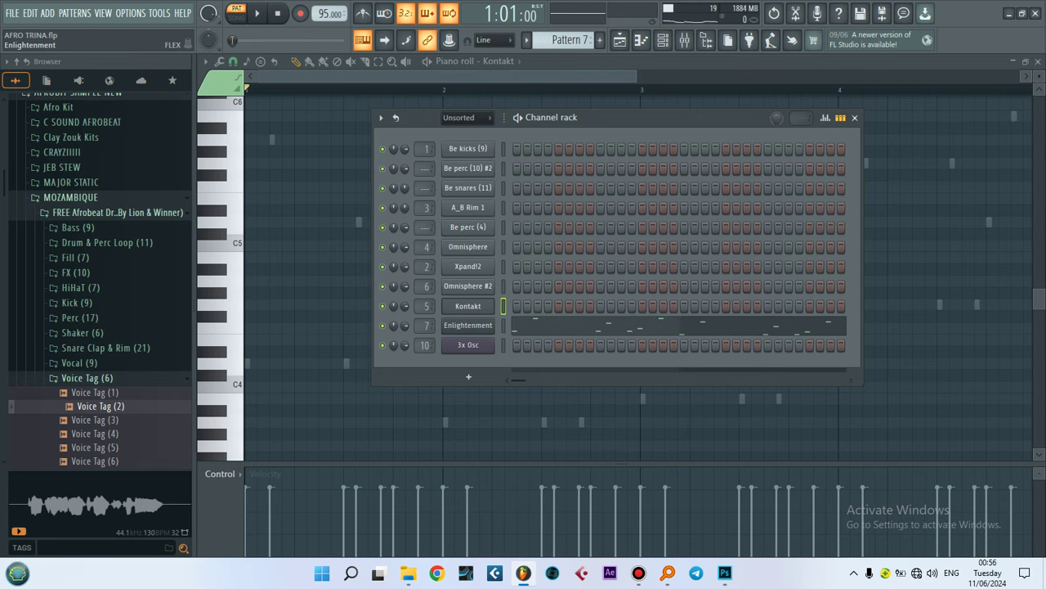
click(469, 325)
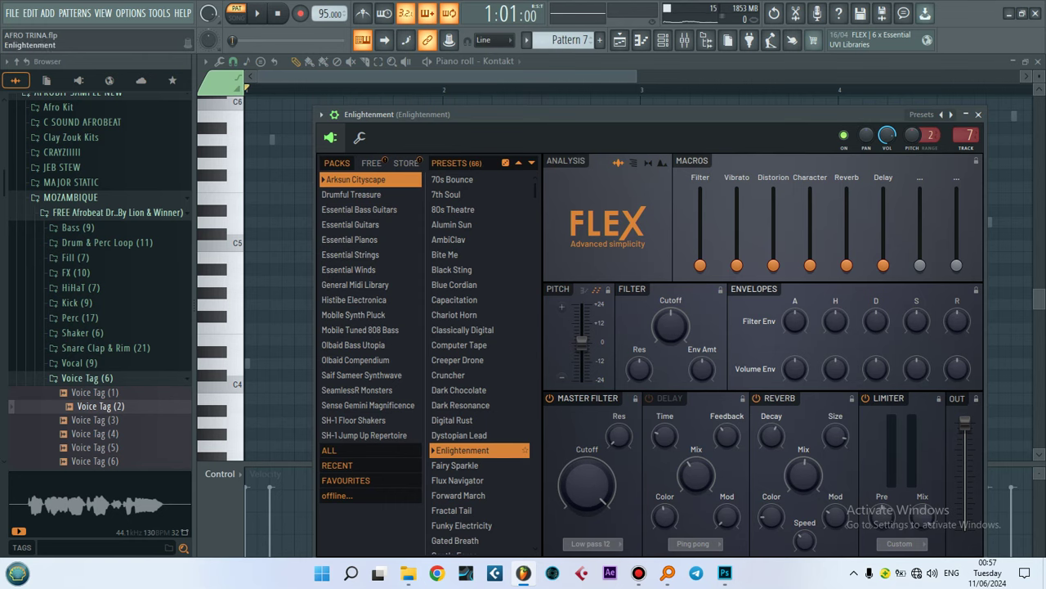
Show Pattern 7's Enlightenment notes in the piano roll and play them through to bar 4
key(F6)
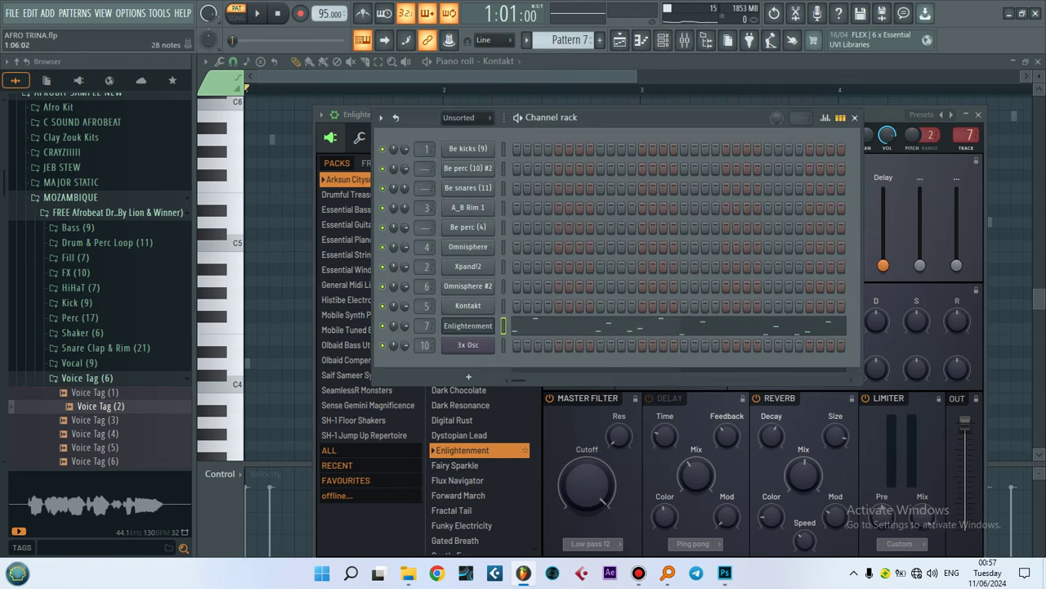
key(F7)
key(space)
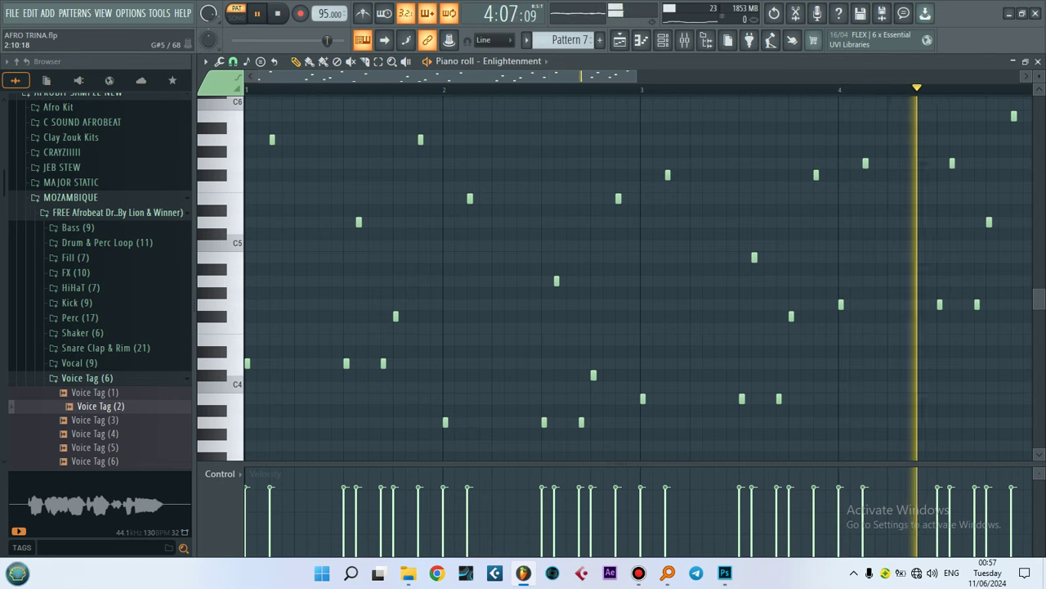
key(space)
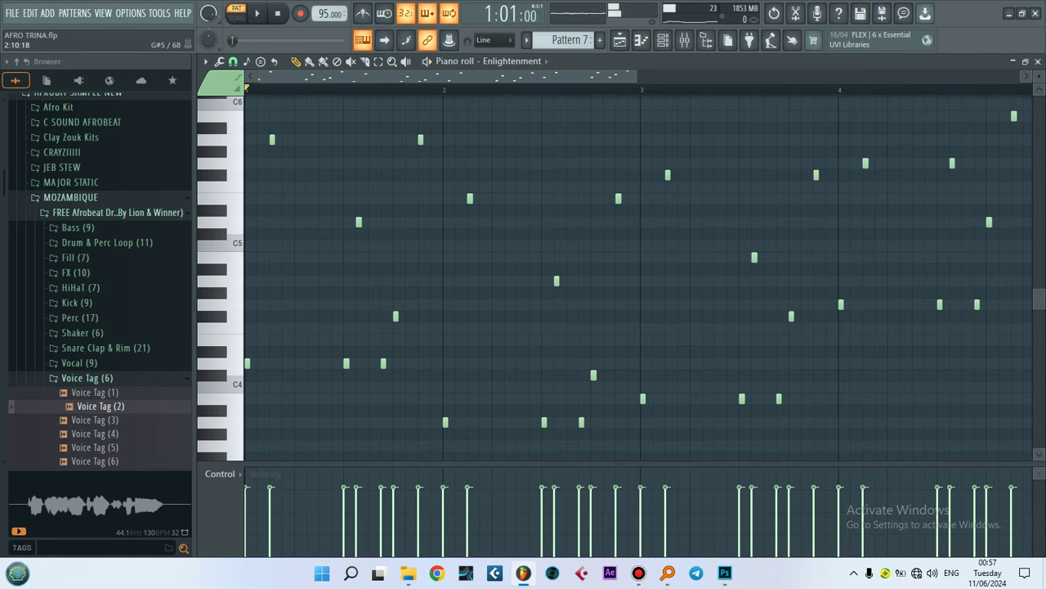
Return to the channel rack, select Pattern 8 and open the 3x Osc channel to show its oscillator settings
key(F6)
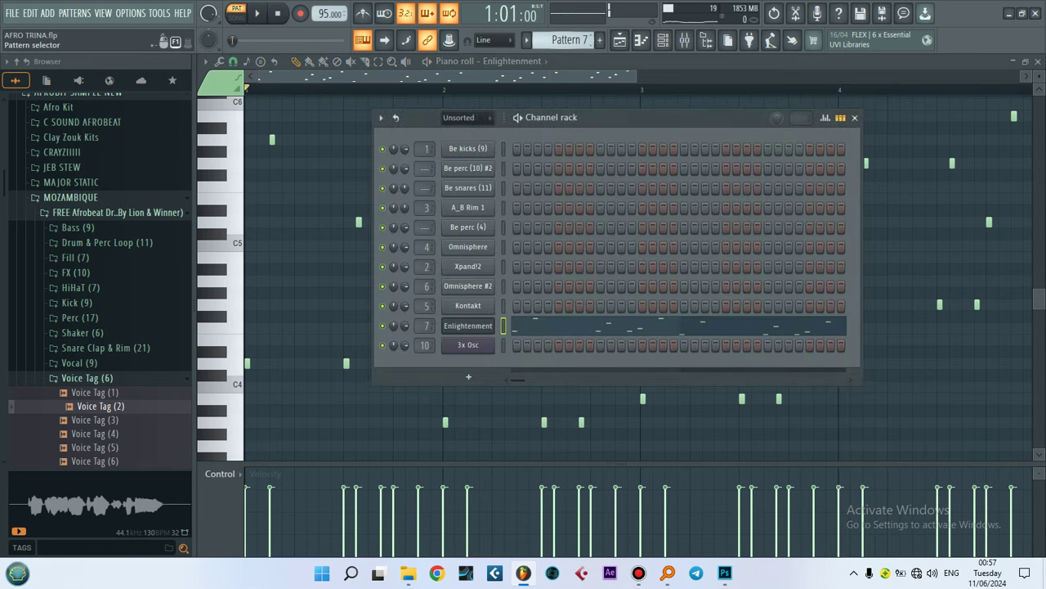
scroll(565, 40, down, 1)
click(467, 344)
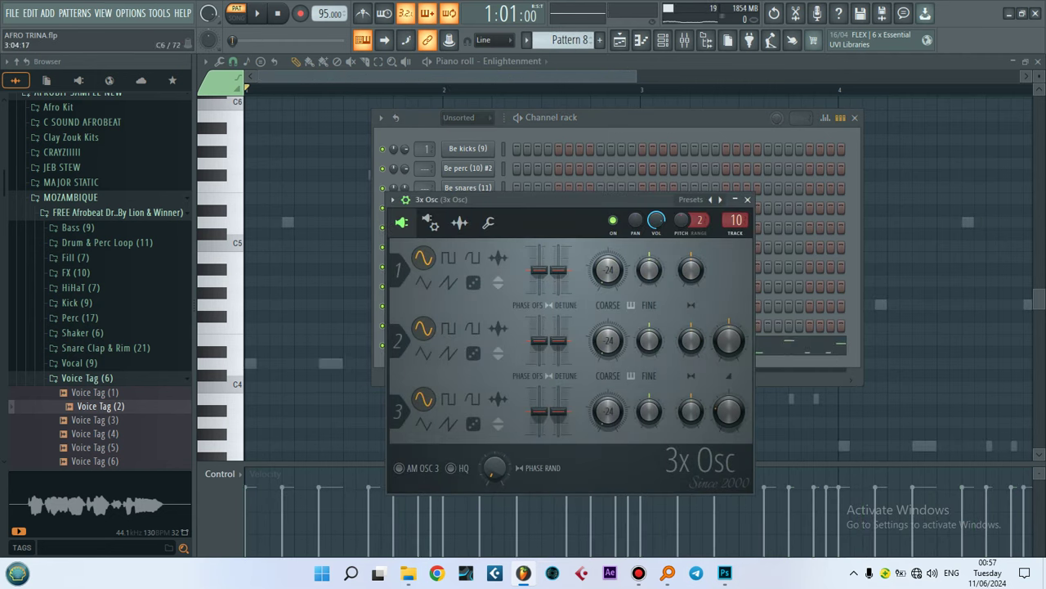
Close the 3x Osc window and play Pattern 8's 3x Osc notes in the piano roll across all four bars
key(Escape)
key(Escape)
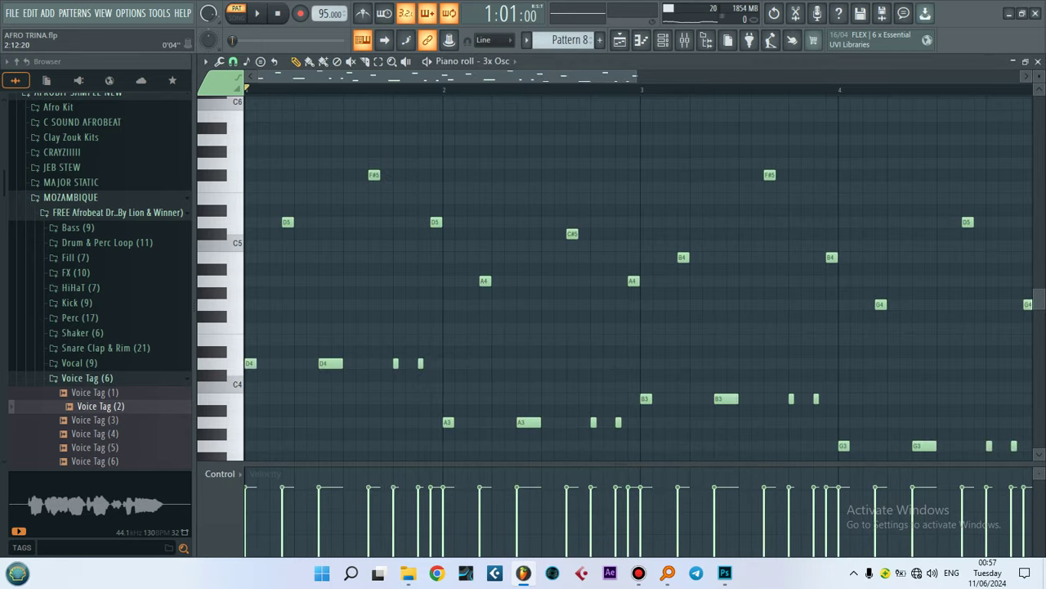
key(space)
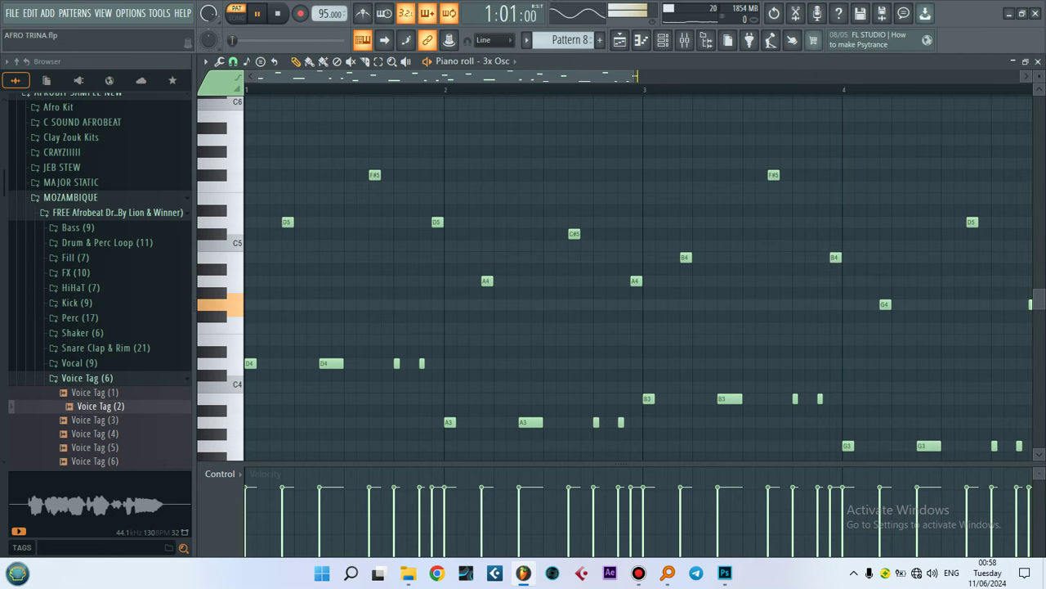
key(space)
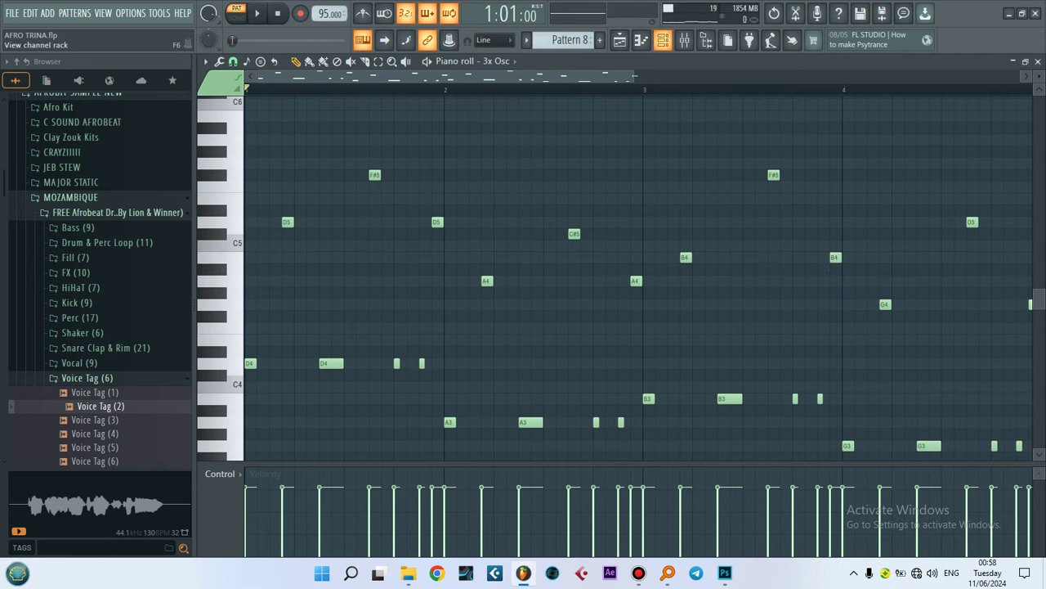
Show the playlist arrangement, and open the mixer with the Master track selected to show its effect slots
click(685, 40)
key(F5)
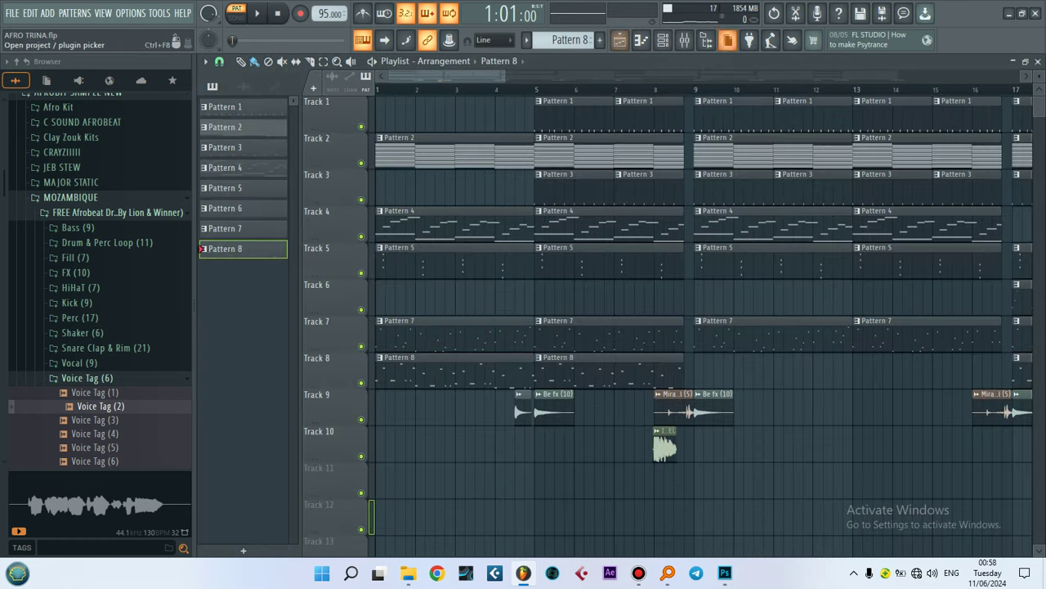
key(F9)
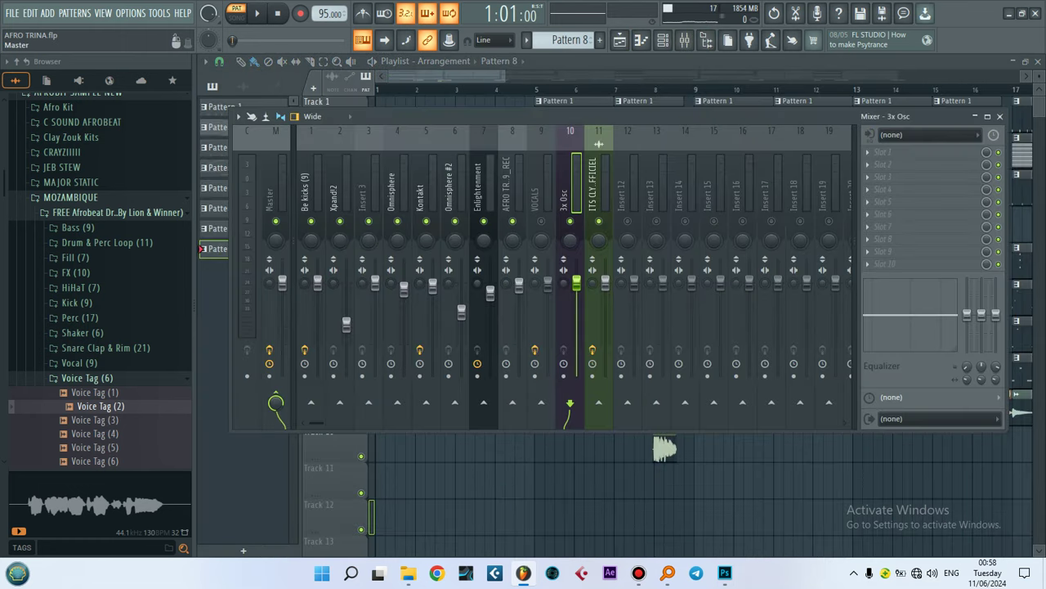
click(276, 401)
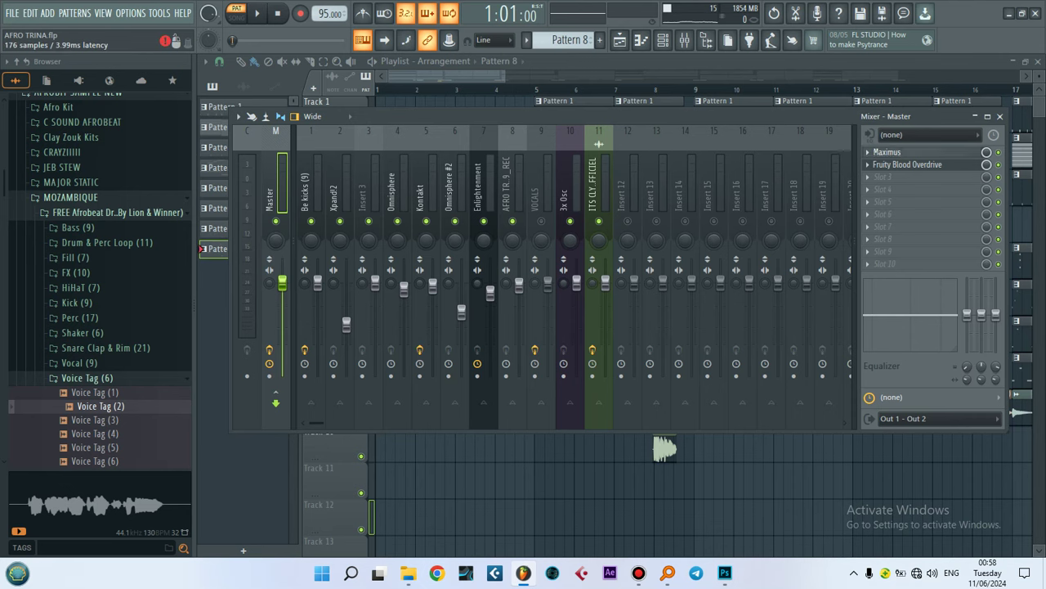
Open the Maximus and Fruity Blood Overdrive effects on the Master track to show their settings
click(887, 152)
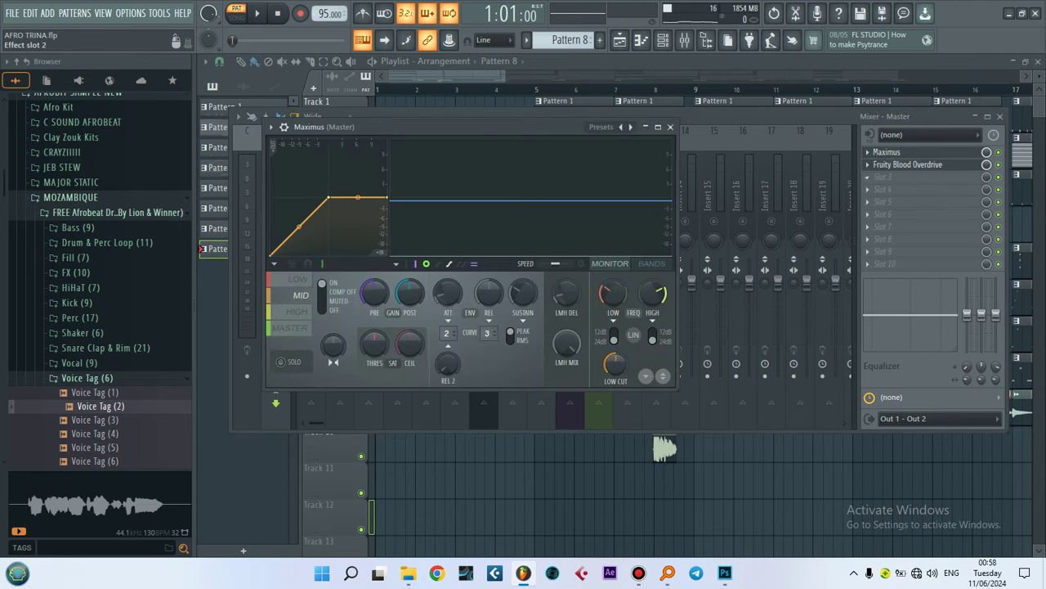
click(908, 164)
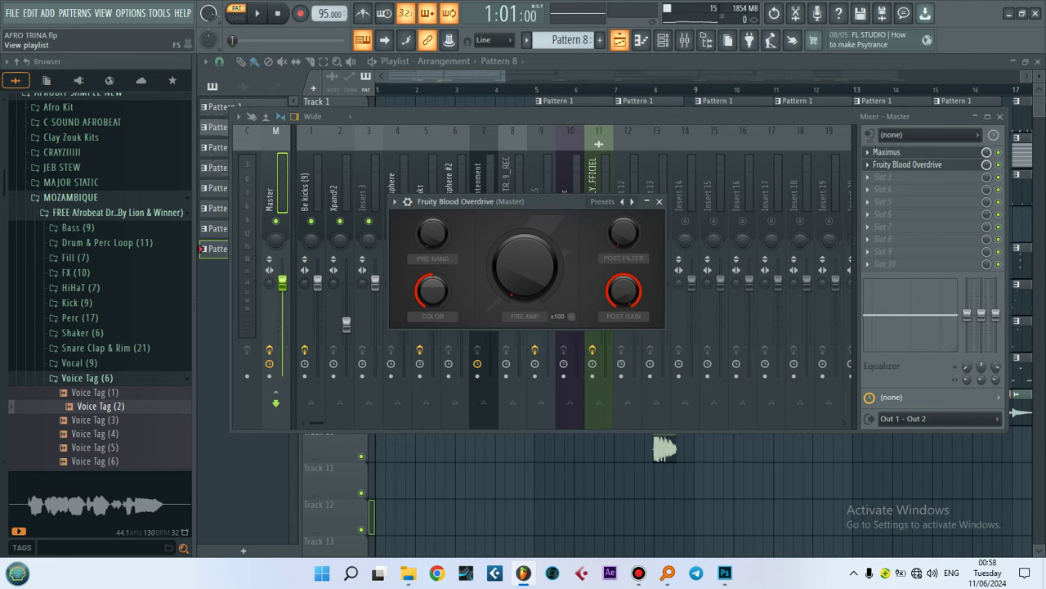
click(362, 40)
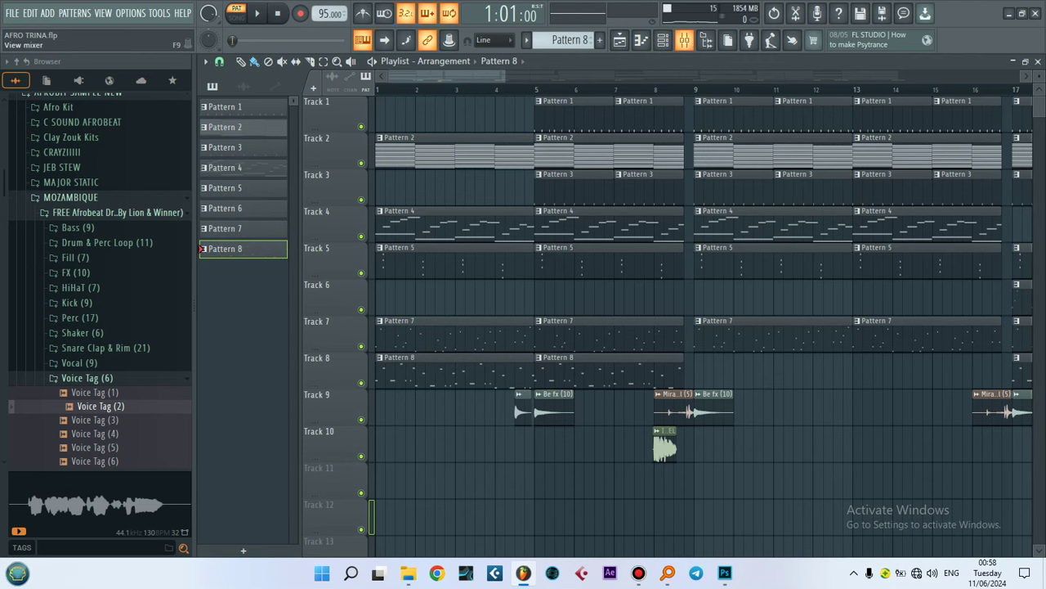
click(684, 40)
click(907, 164)
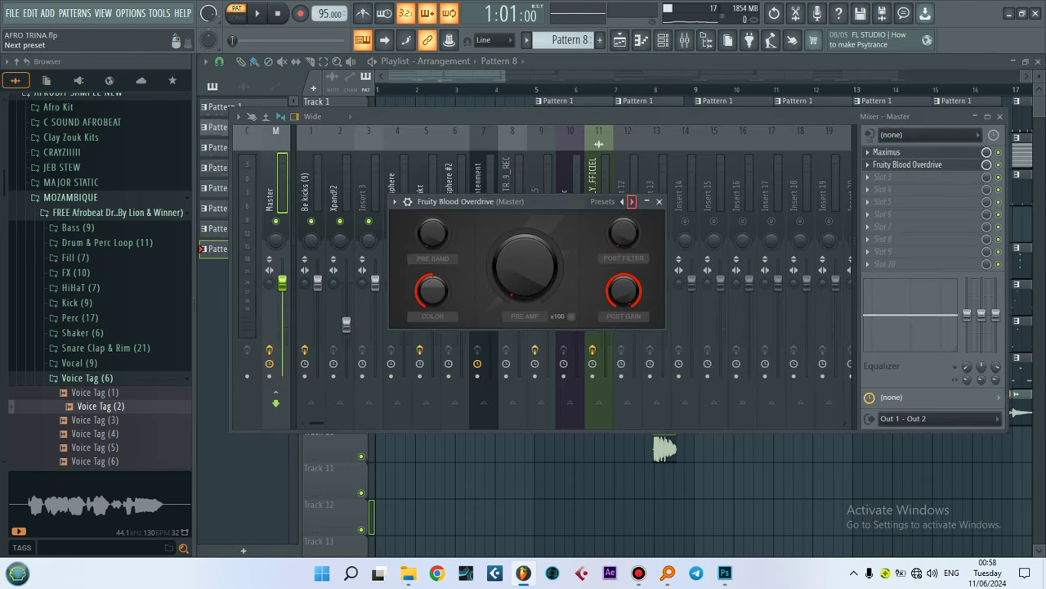
Show the presets available for Fruity Blood Overdrive
click(602, 201)
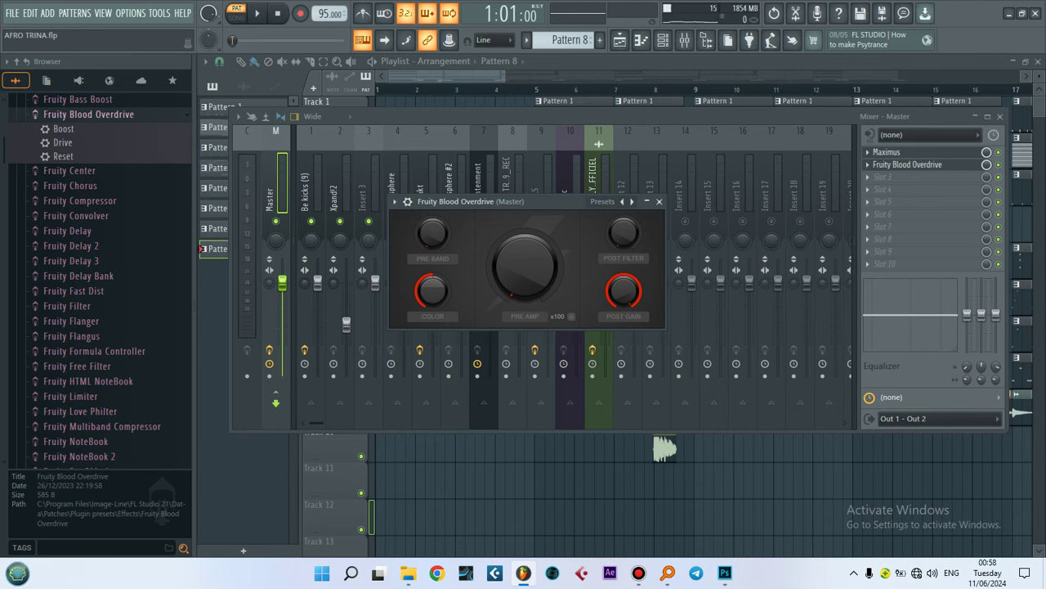
click(605, 202)
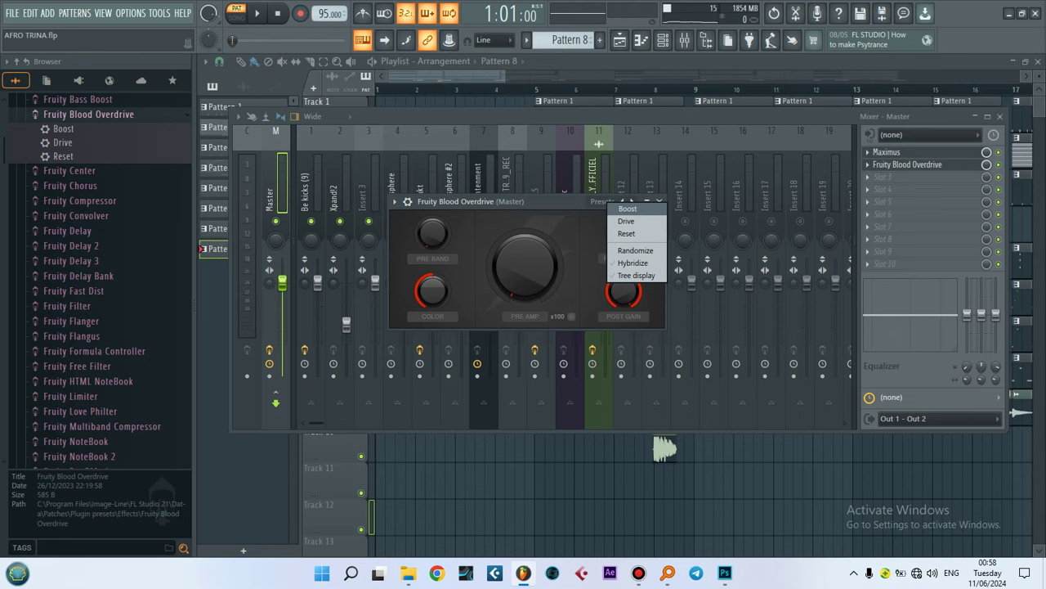
click(623, 203)
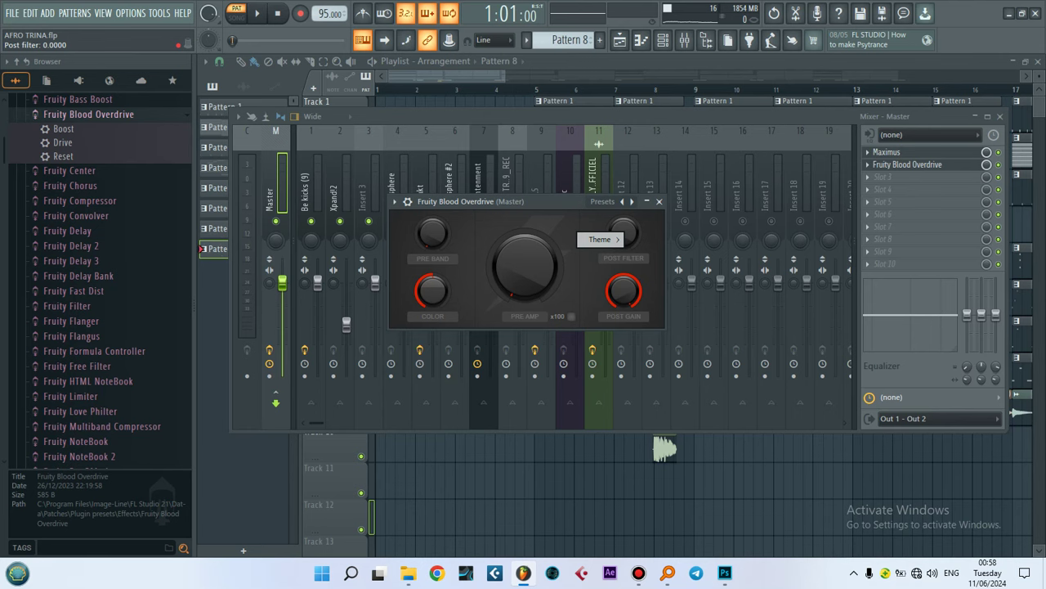
Try the Brown Metalic, Brown Metalic Panels and Blood Red themes on Fruity Blood Overdrive, and restore Dark Brown
mouse_move(601, 238)
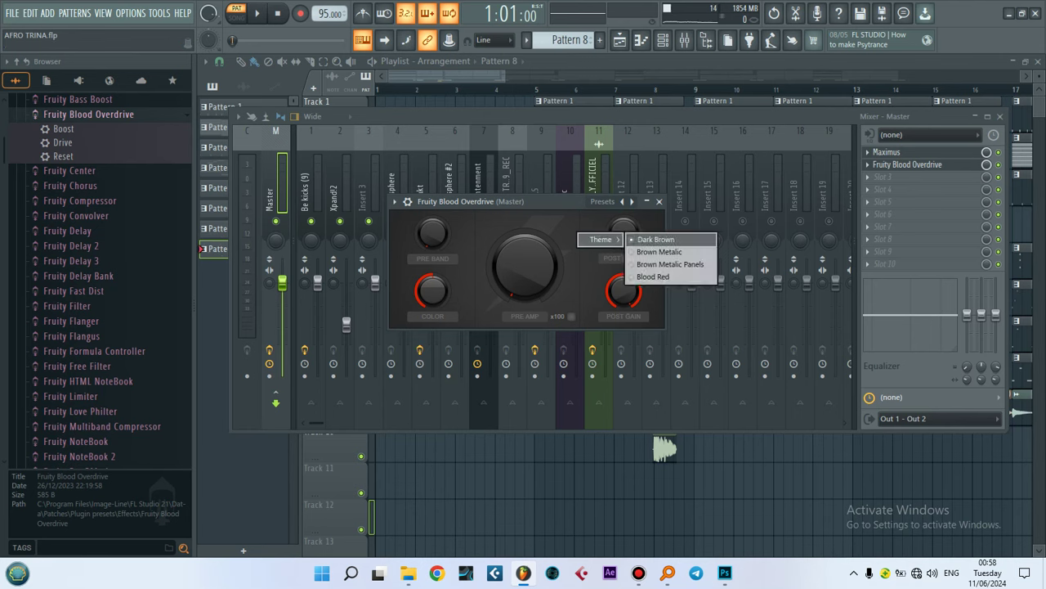
click(661, 252)
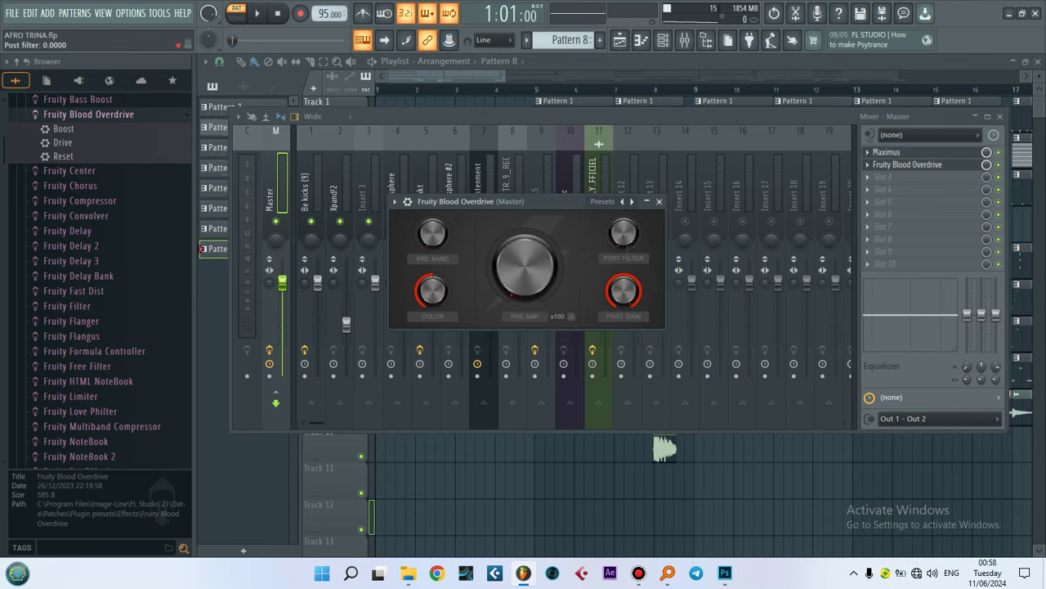
right_click(623, 234)
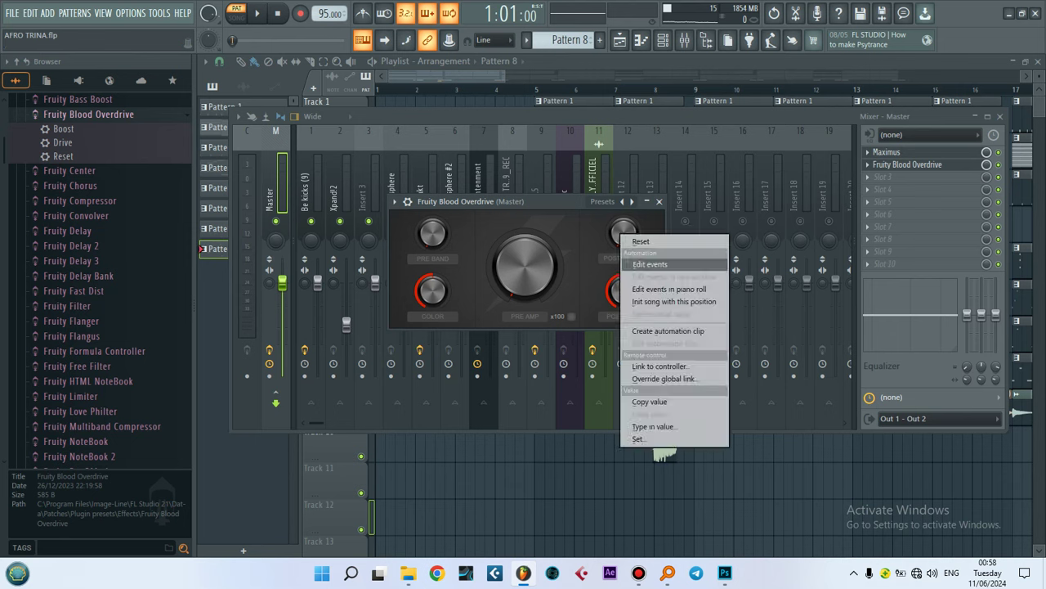
key(Escape)
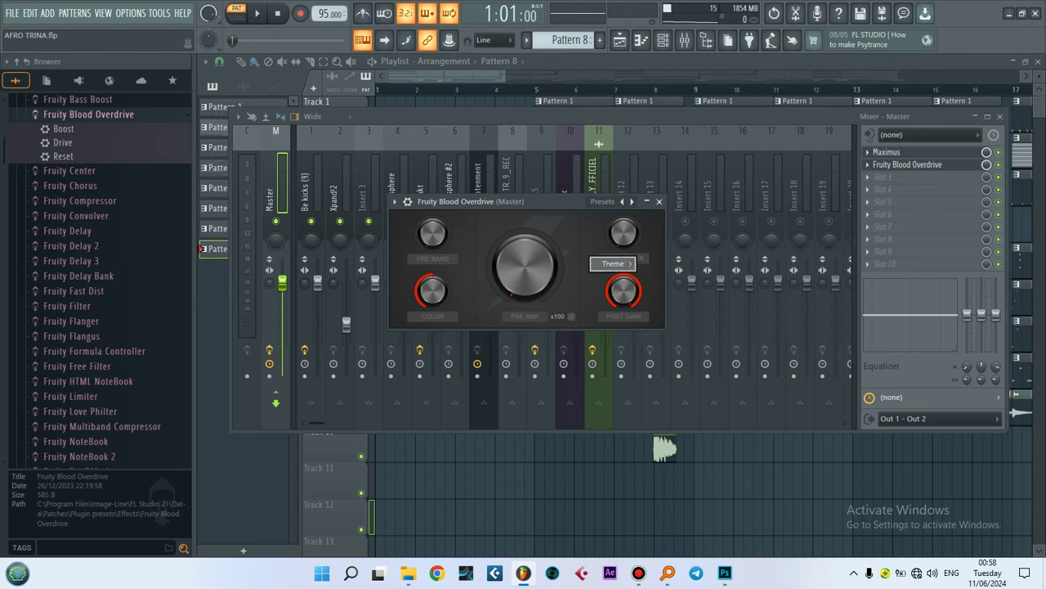
mouse_move(614, 263)
click(683, 288)
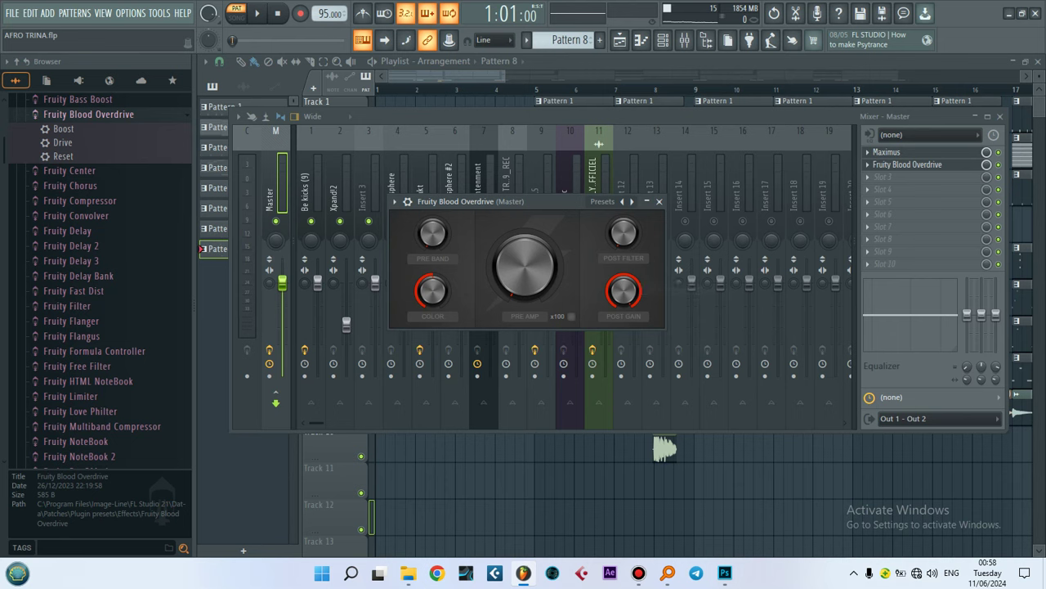
mouse_move(614, 268)
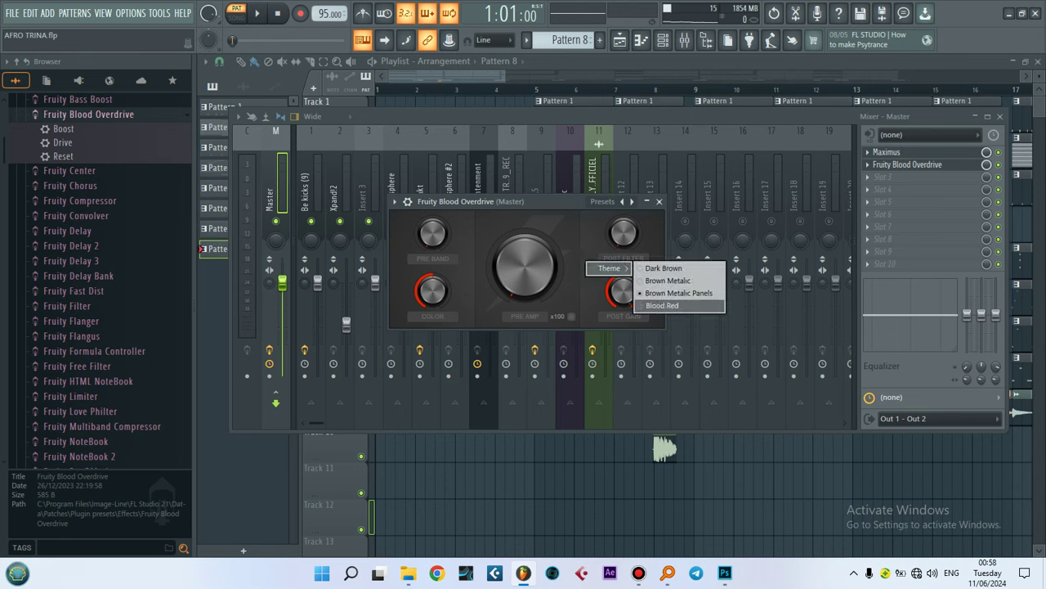
click(662, 305)
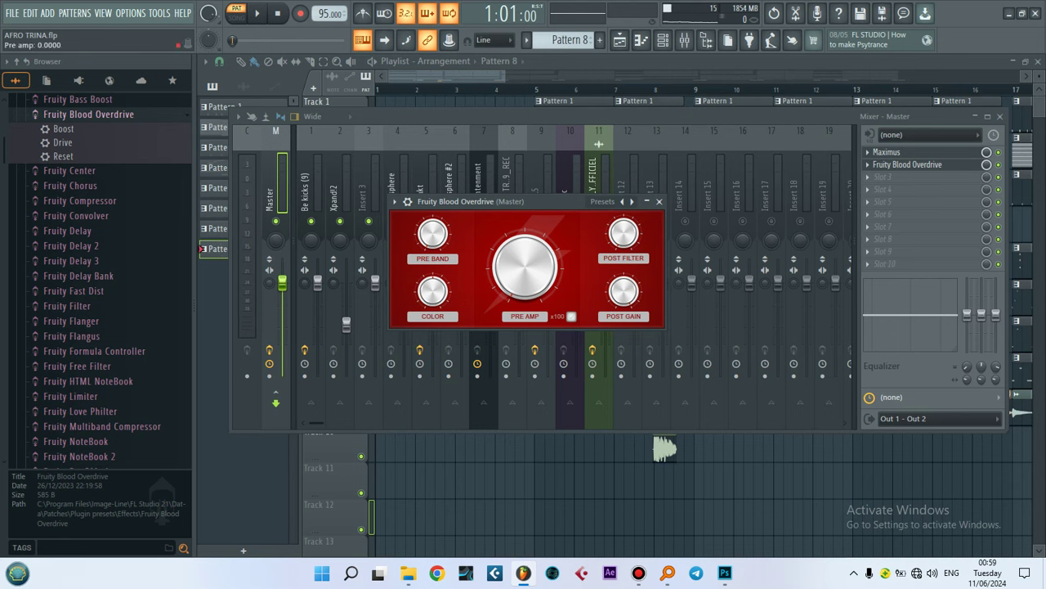
mouse_move(625, 279)
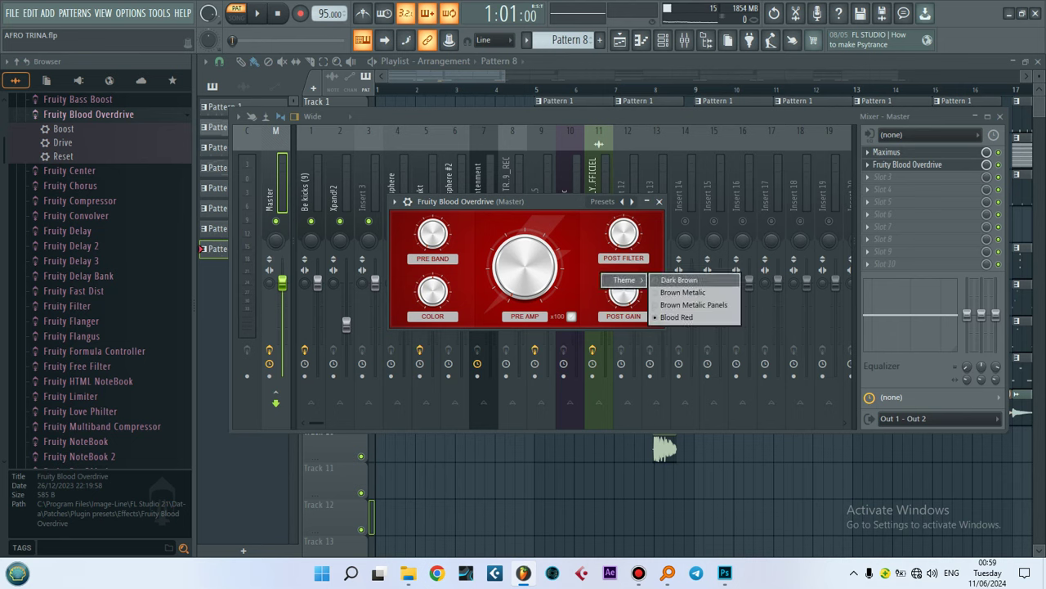
click(679, 279)
drag(490, 201, 599, 199)
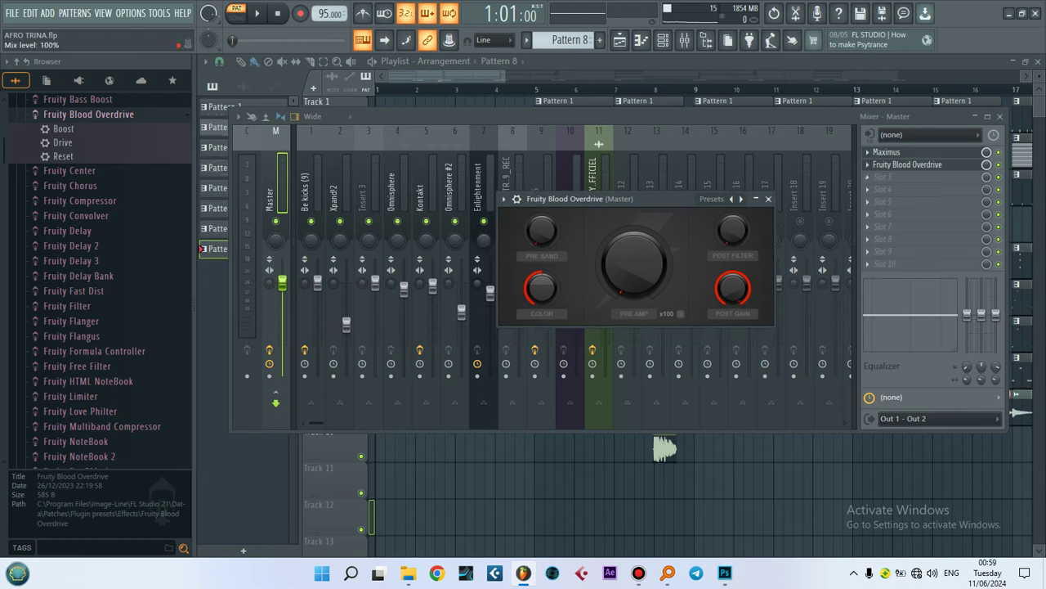
Show the playlist with the browser folders collapsed, play the whole arrangement in song mode to bar 73, and stop playback
key(F6)
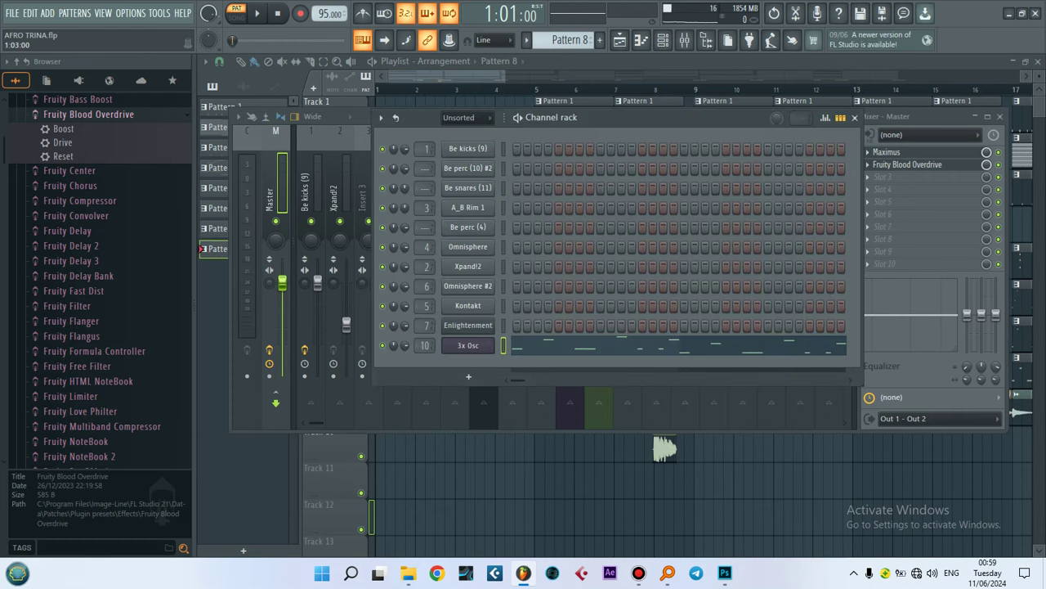
key(F5)
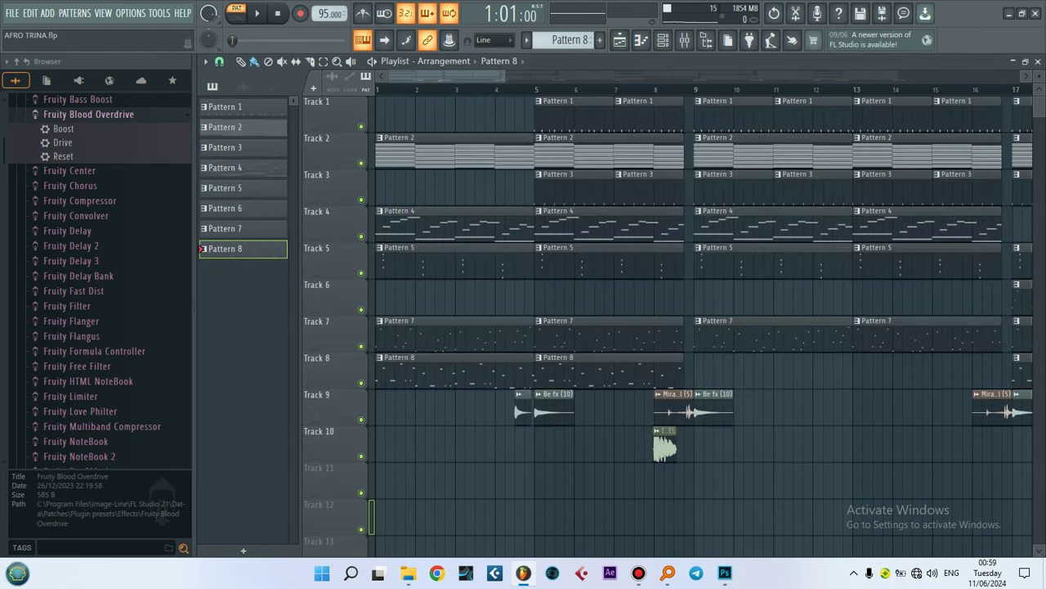
key(Page_Down)
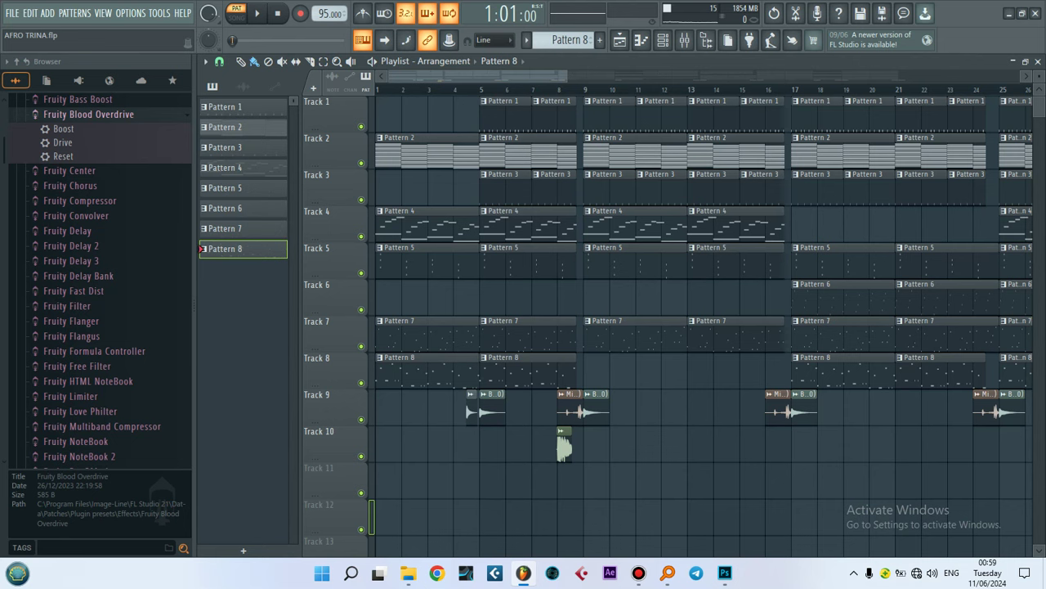
click(16, 62)
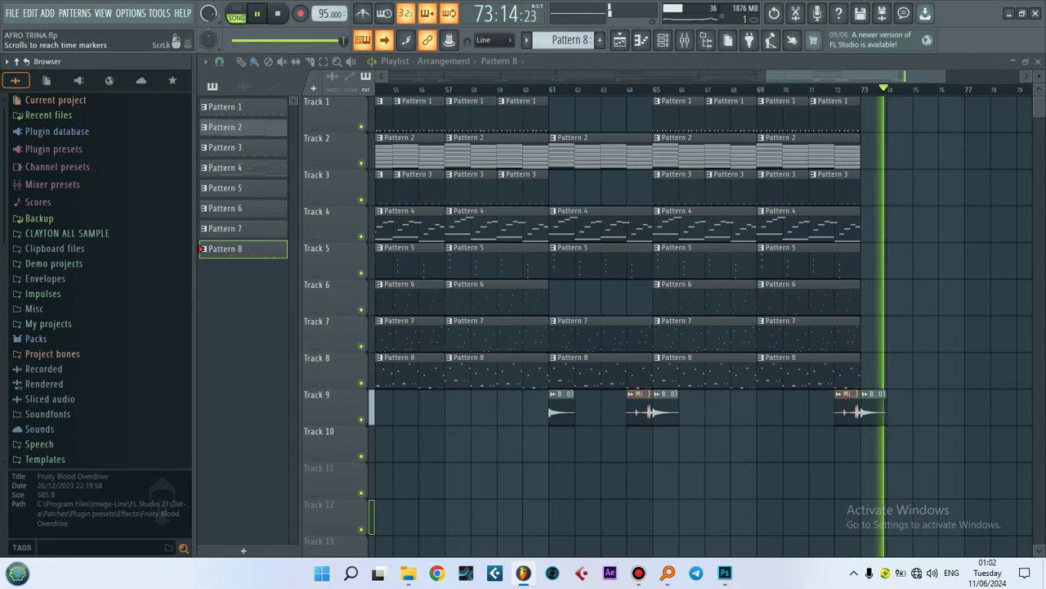
key(space)
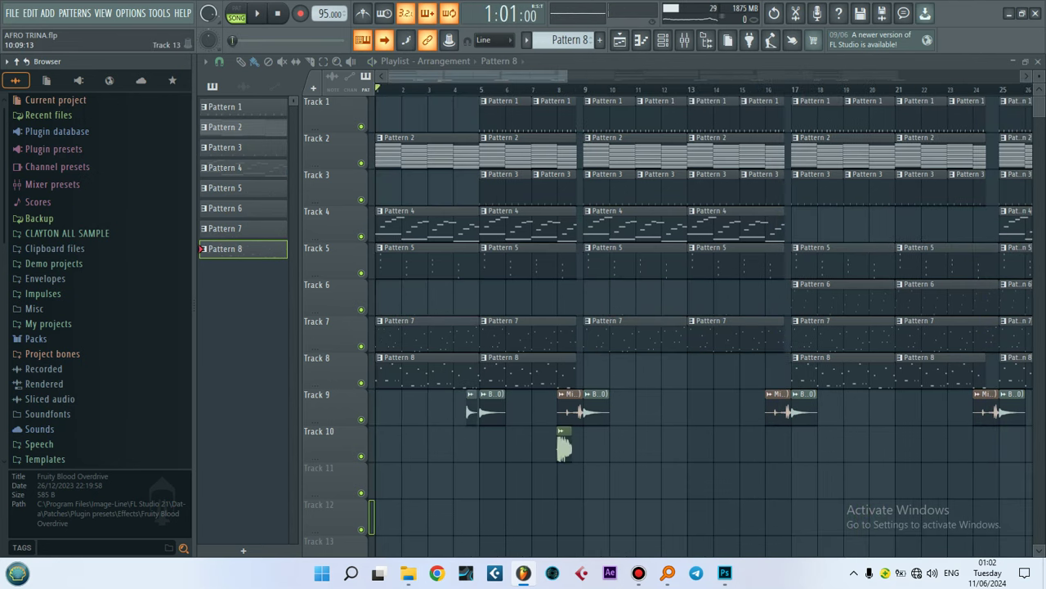